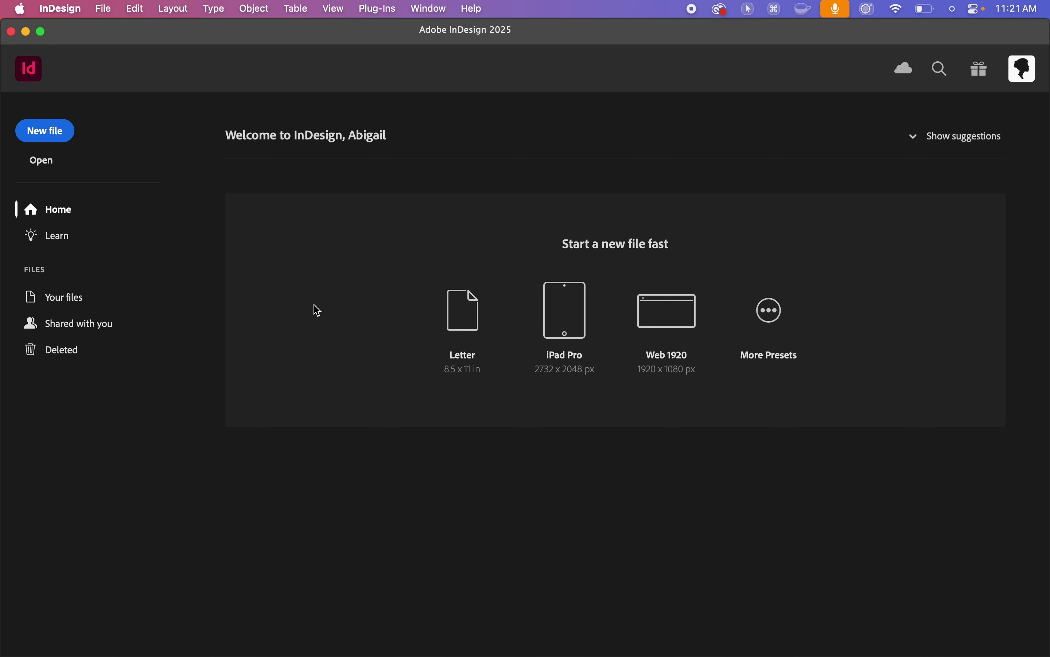
# - Create a new book file named Planner in the Book Tutorial folder and reposition its floating panel
pyautogui.click(112, 14)
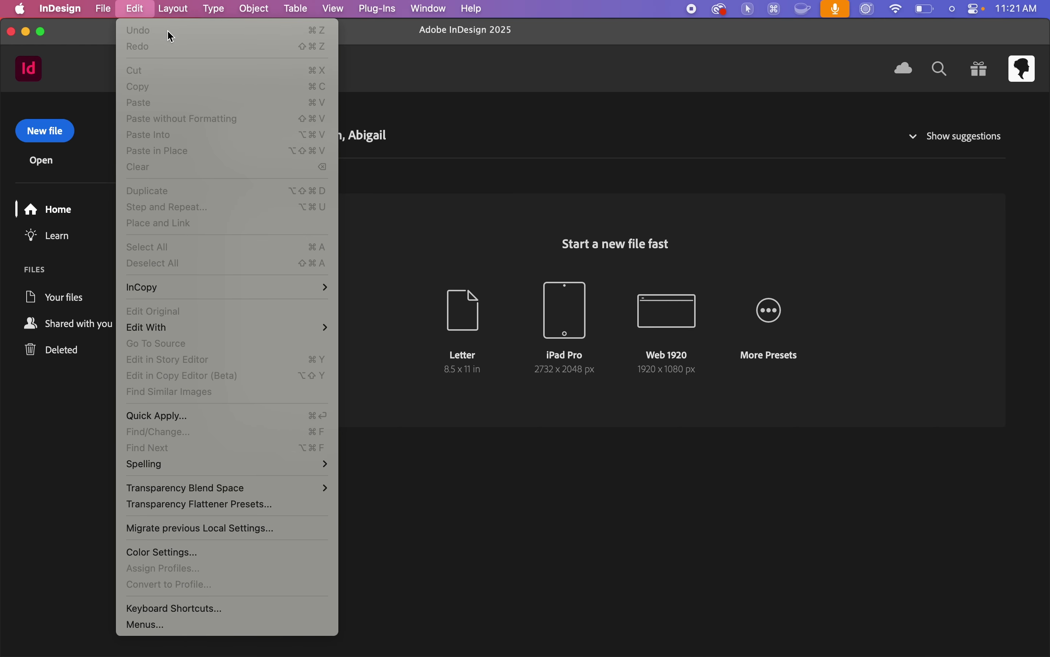
pyautogui.moveTo(237, 31)
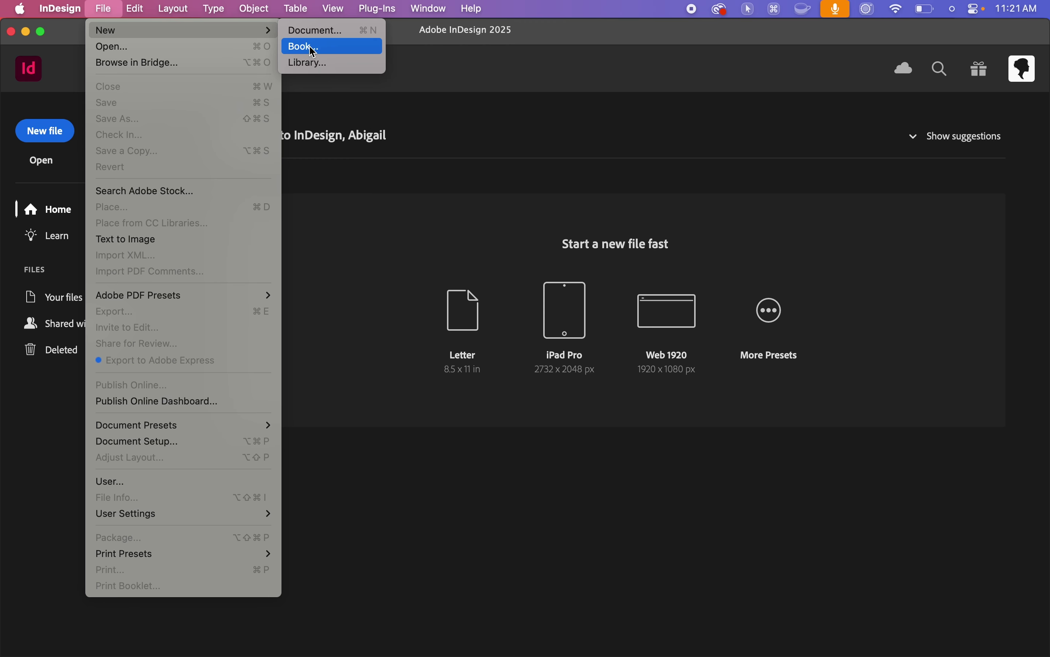
pyautogui.click(348, 47)
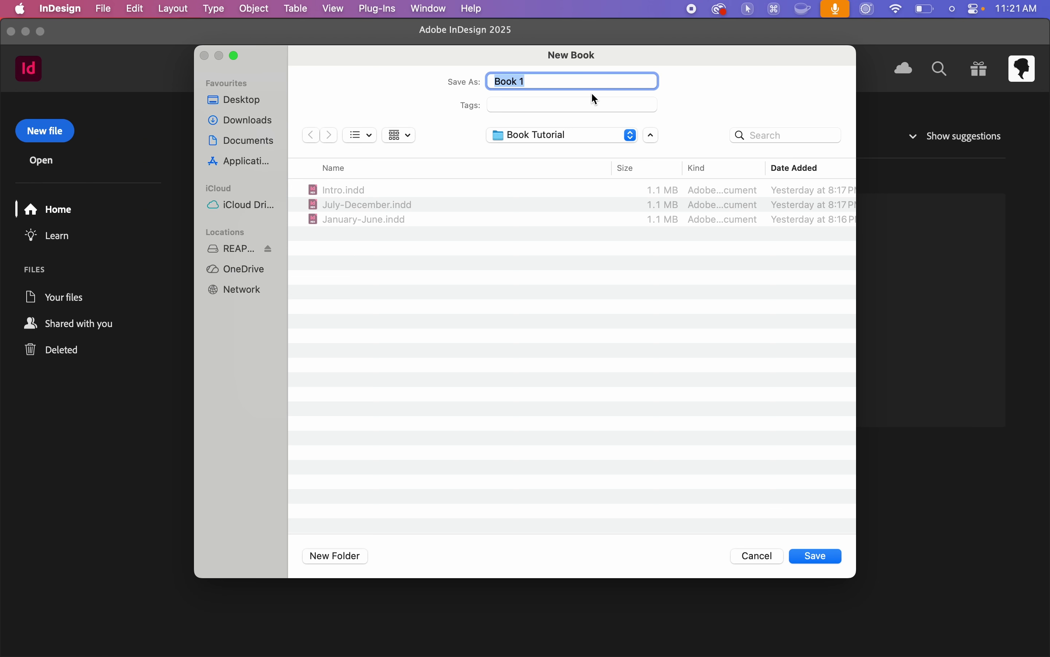
pyautogui.write('Planner')
pyautogui.press('Return')
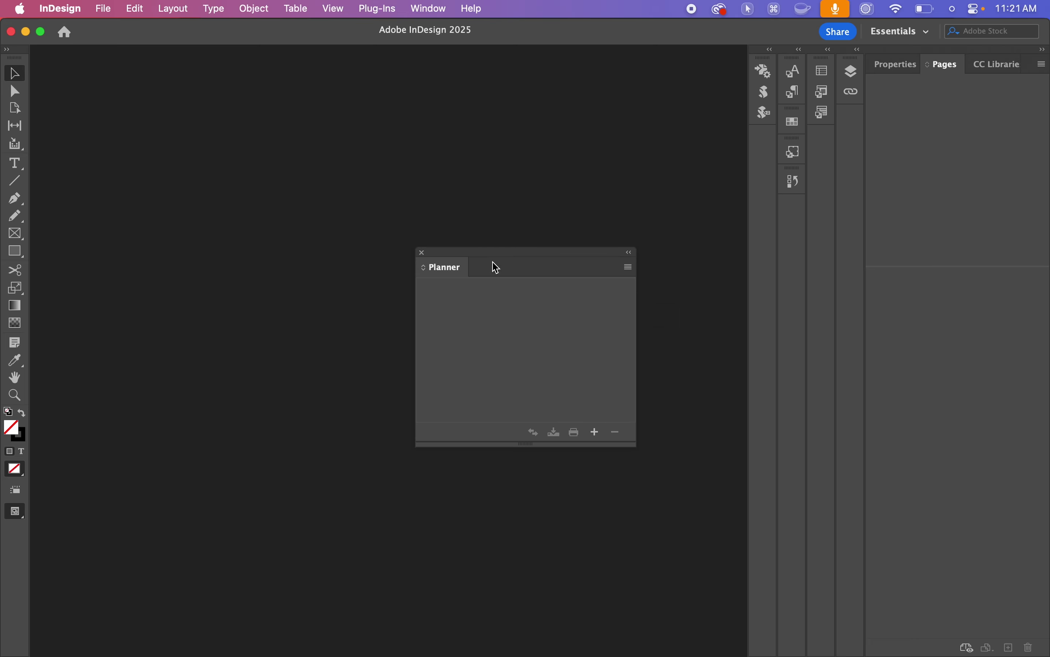
pyautogui.moveTo(523, 259); pyautogui.dragTo(606, 115)
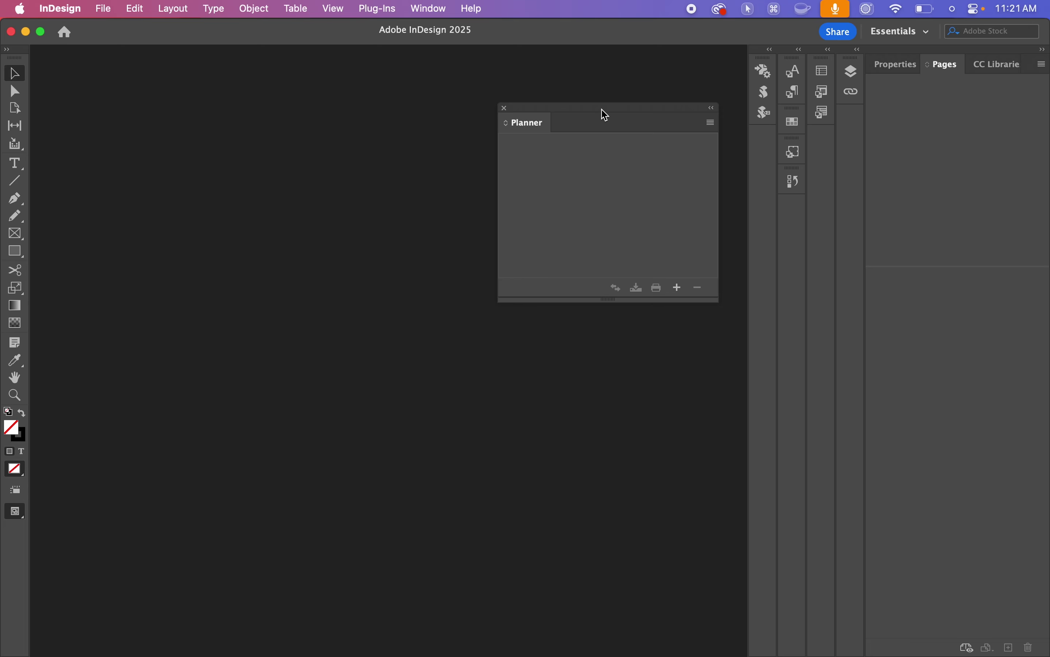
pyautogui.moveTo(606, 115); pyautogui.dragTo(610, 97)
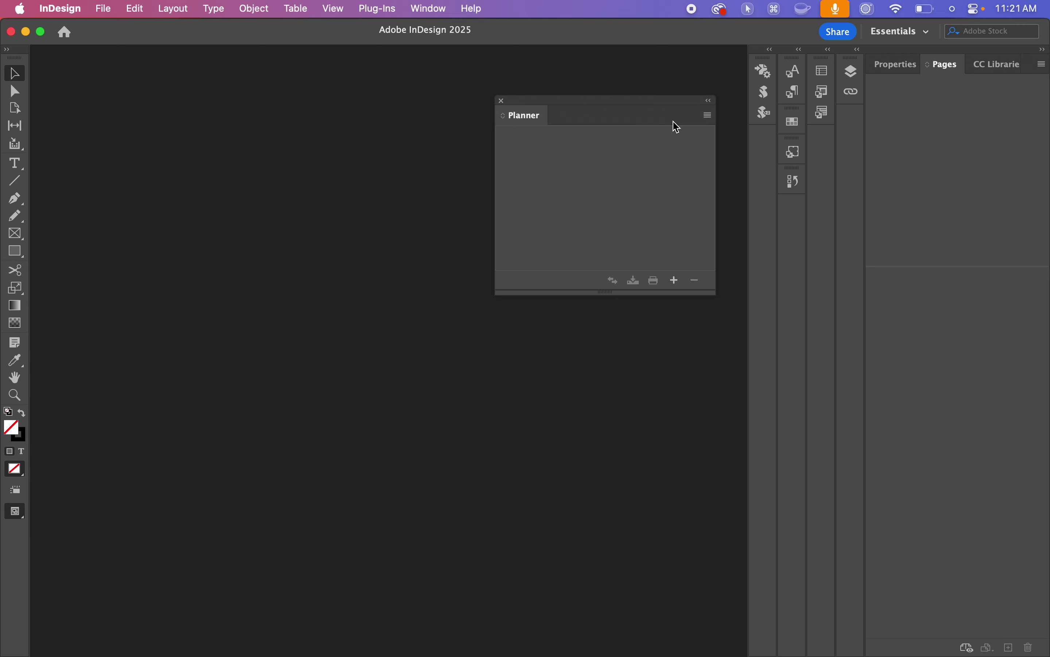
pyautogui.press('shift+super+m')
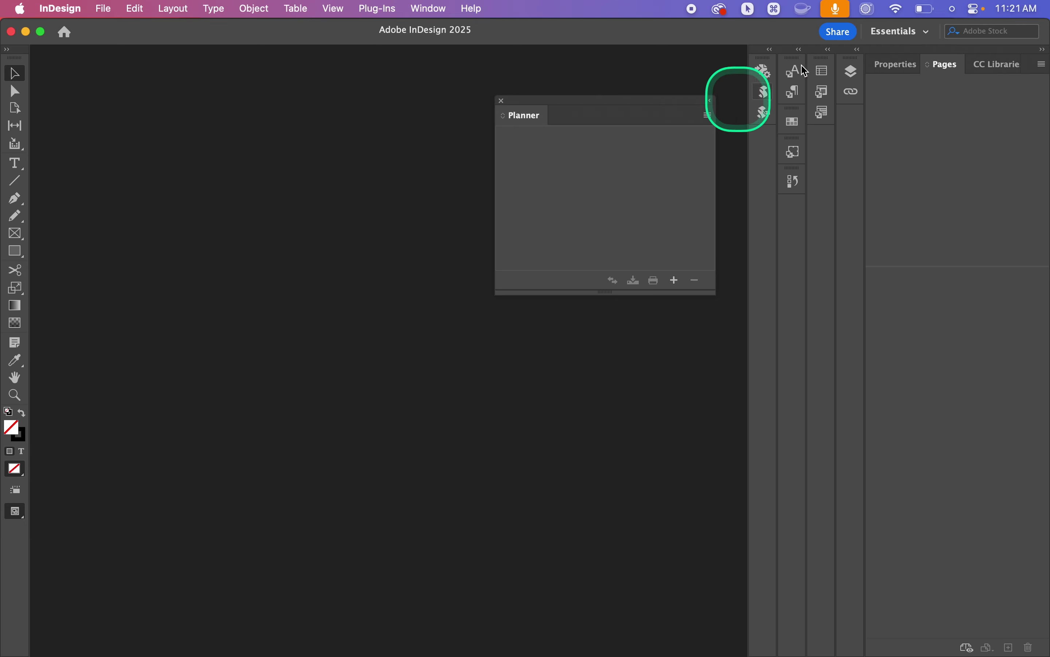
pyautogui.click(954, 9)
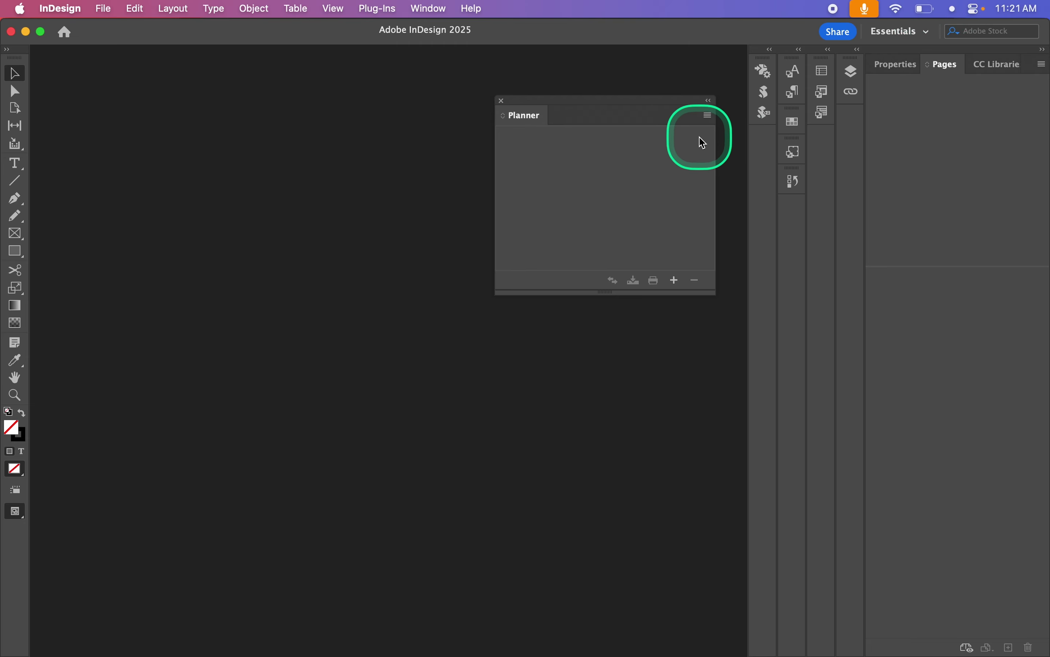
# - Add the Intro, January-June and July-December documents to the Planner book
pyautogui.click(709, 116)
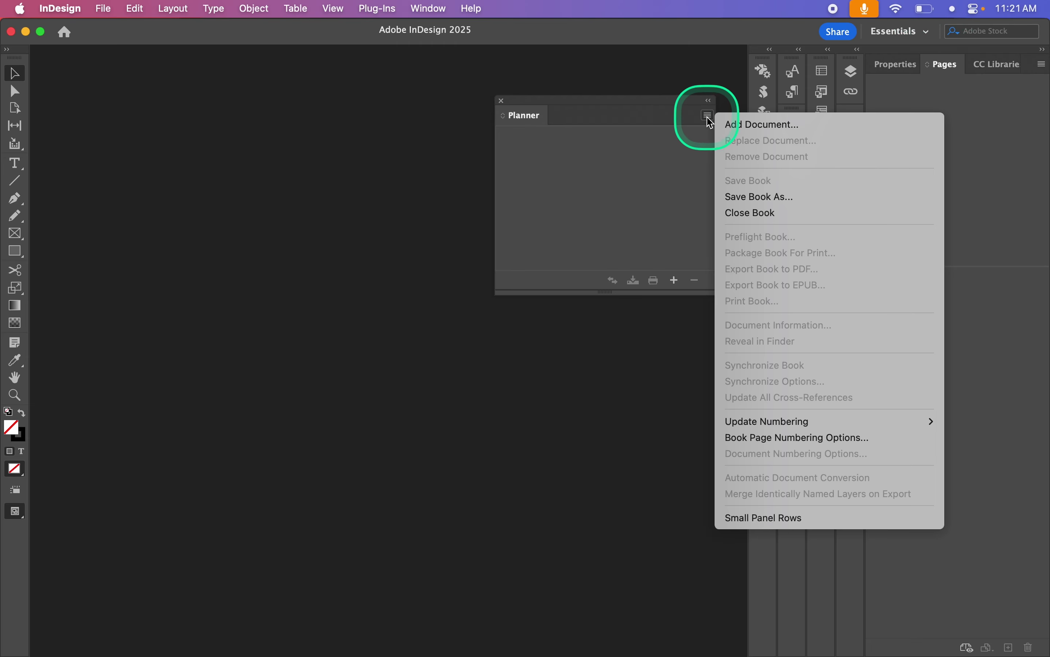
pyautogui.click(777, 125)
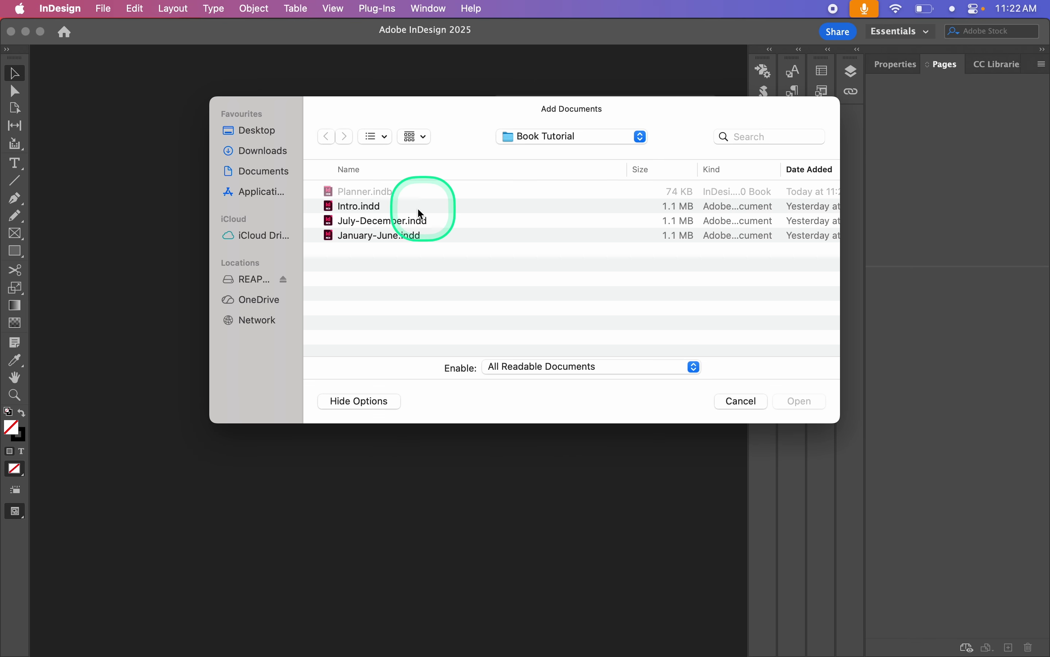
pyautogui.click(391, 206)
pyautogui.keyDown('shift'); pyautogui.click(428, 234); pyautogui.keyUp('shift')
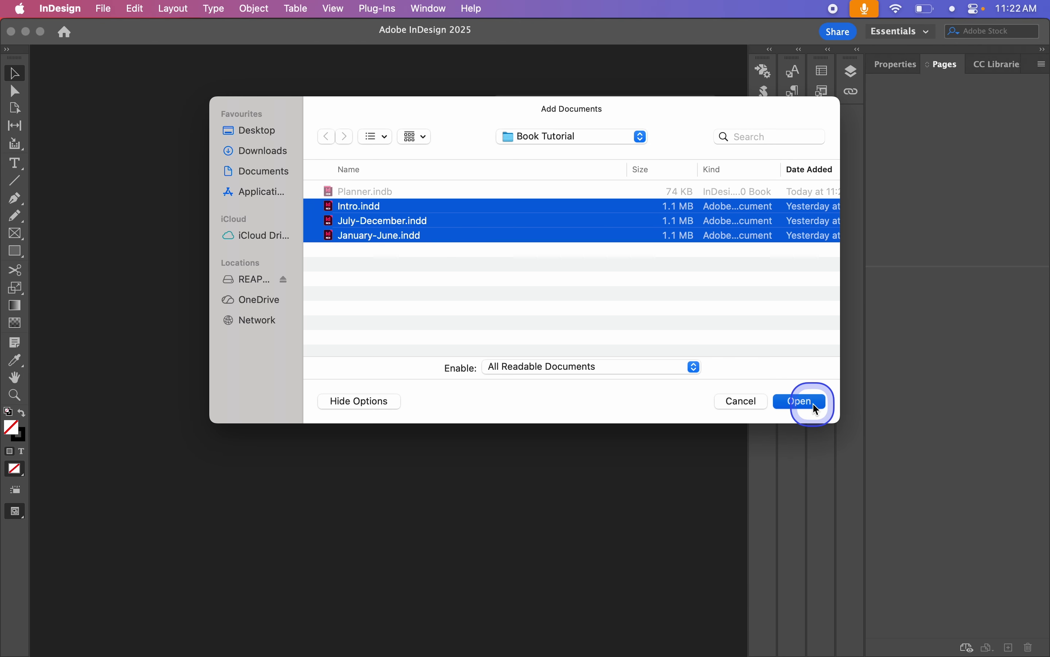
pyautogui.click(803, 401)
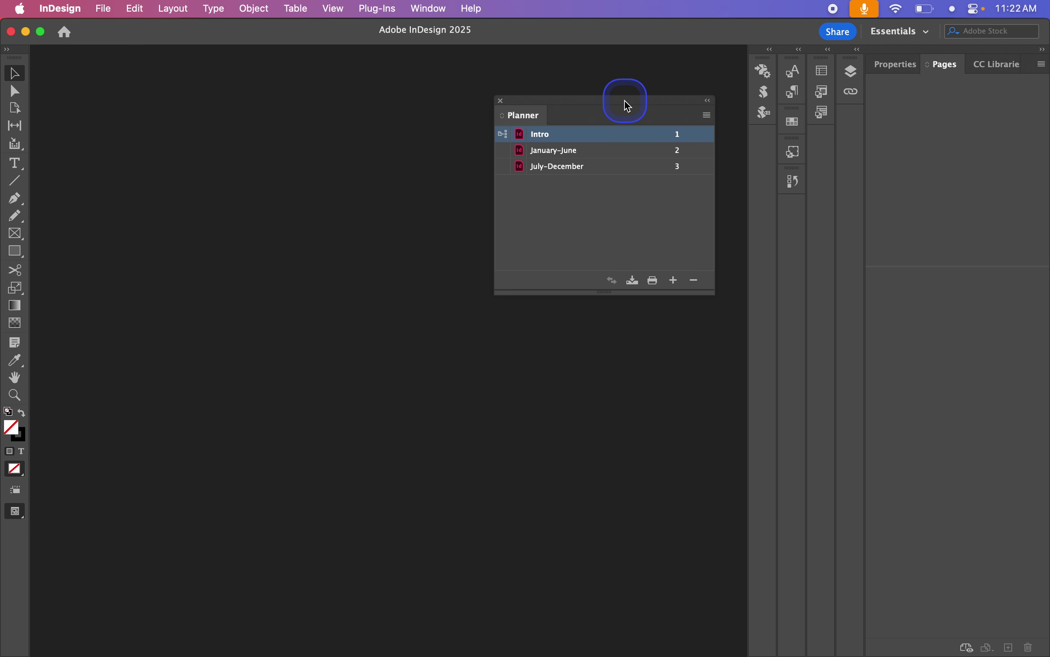
pyautogui.moveTo(628, 105); pyautogui.dragTo(648, 86)
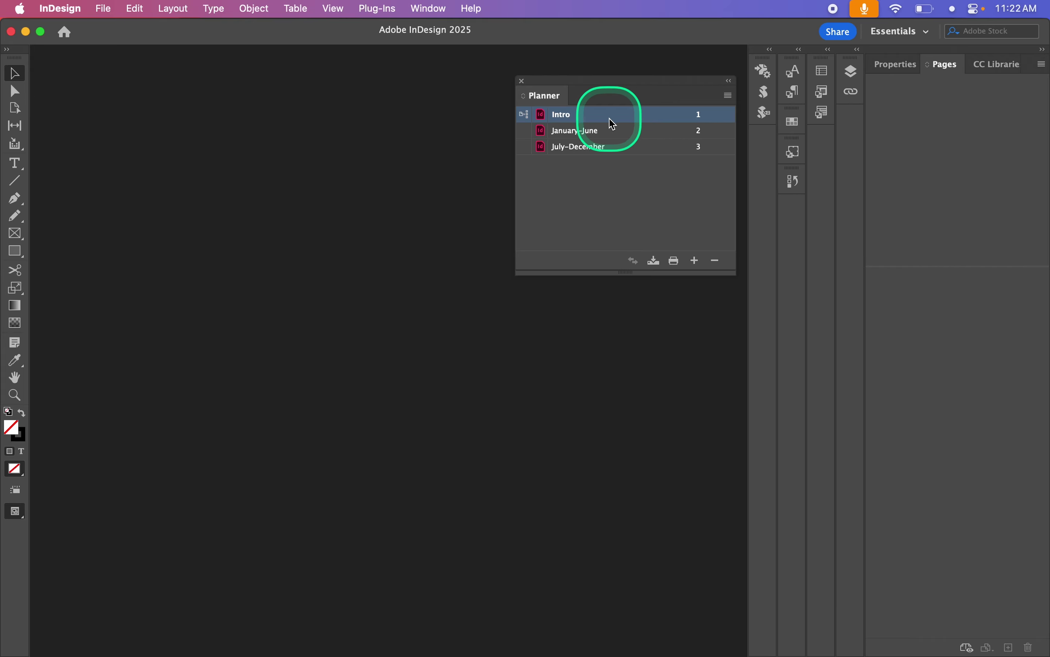
# - Open the Intro document from the book and include Parent Pages in the book's Synchronize Options
pyautogui.doubleClick(633, 120)
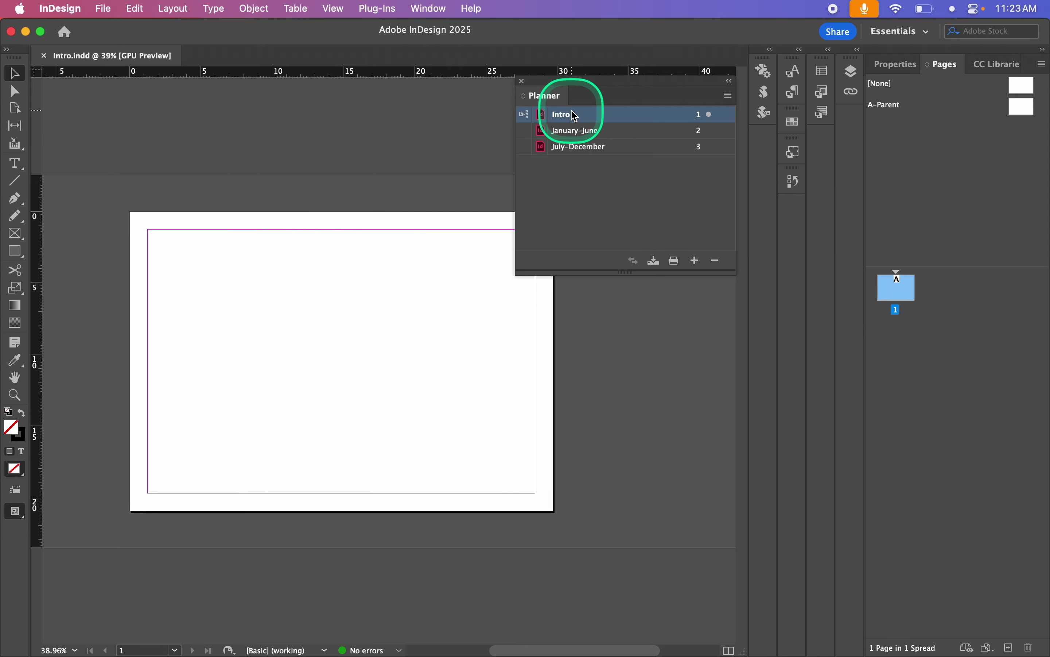
pyautogui.click(729, 96)
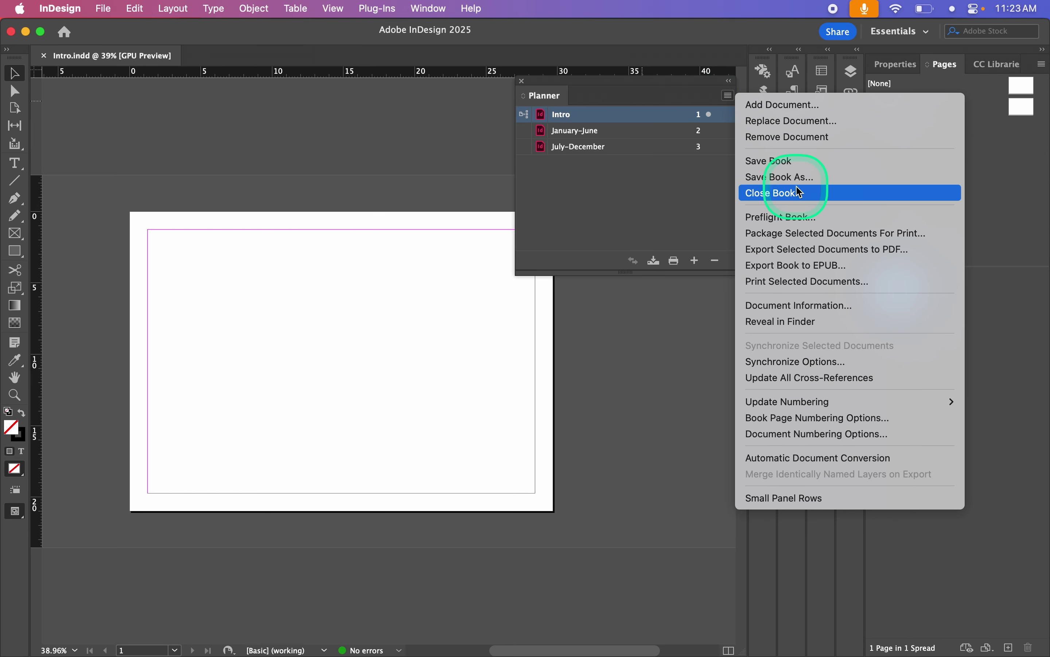
pyautogui.click(799, 361)
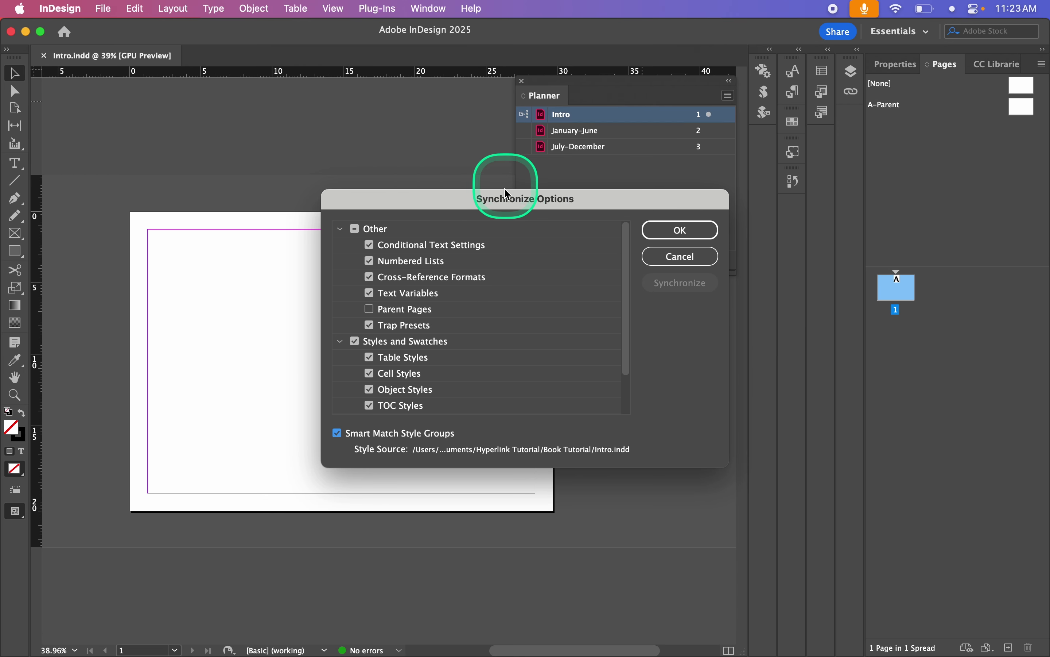
pyautogui.moveTo(506, 202); pyautogui.dragTo(470, 99)
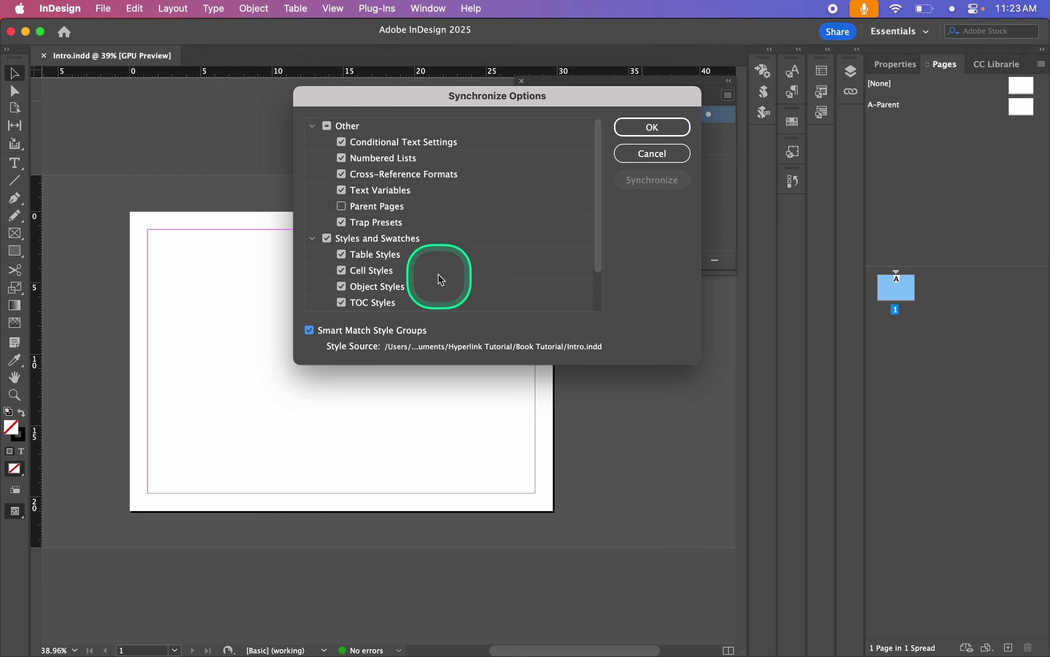
pyautogui.click(368, 208)
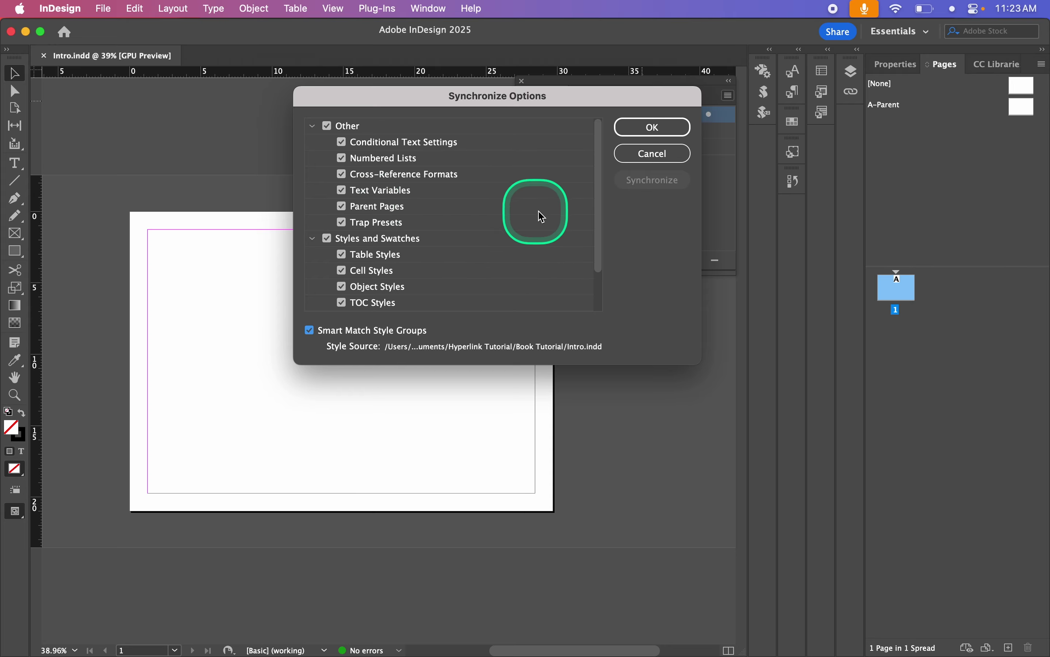
pyautogui.moveTo(599, 166); pyautogui.dragTo(597, 231)
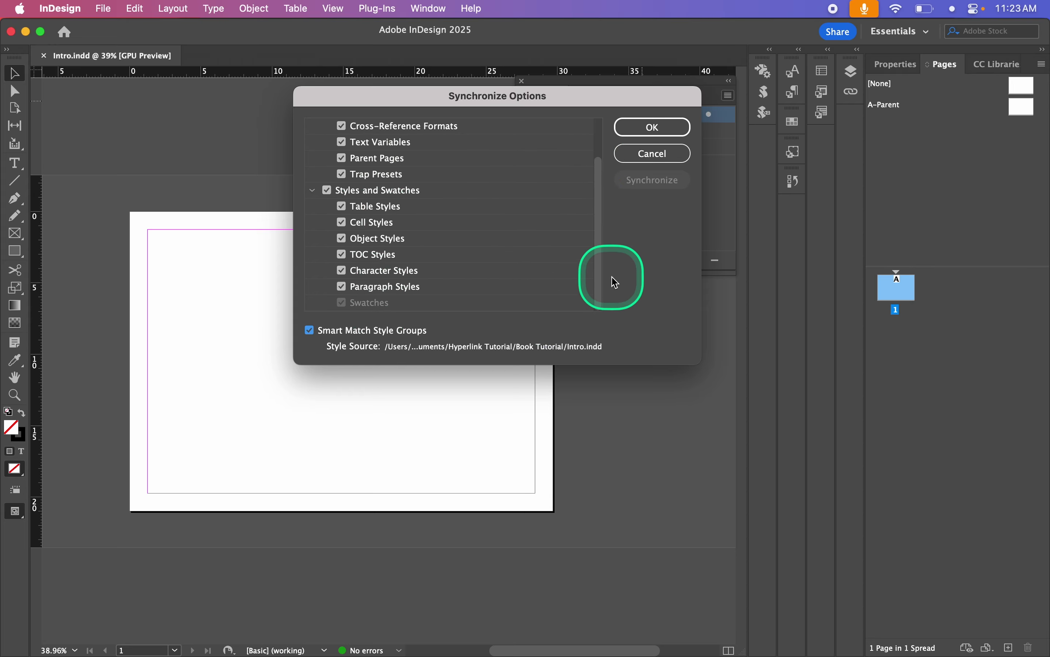
pyautogui.moveTo(600, 271); pyautogui.dragTo(604, 219)
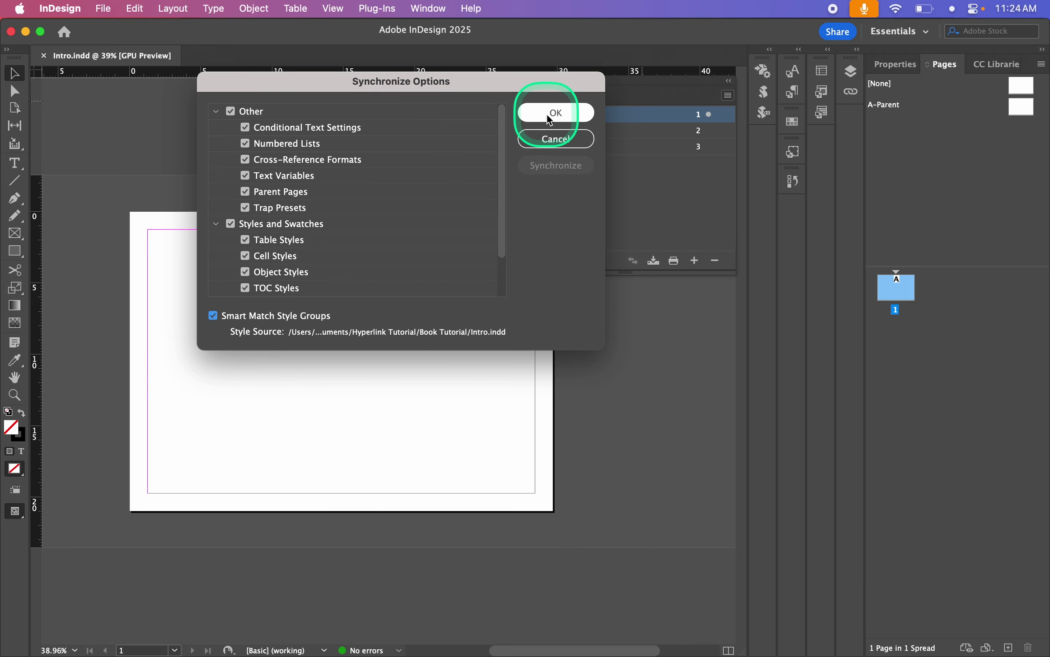
pyautogui.click(554, 114)
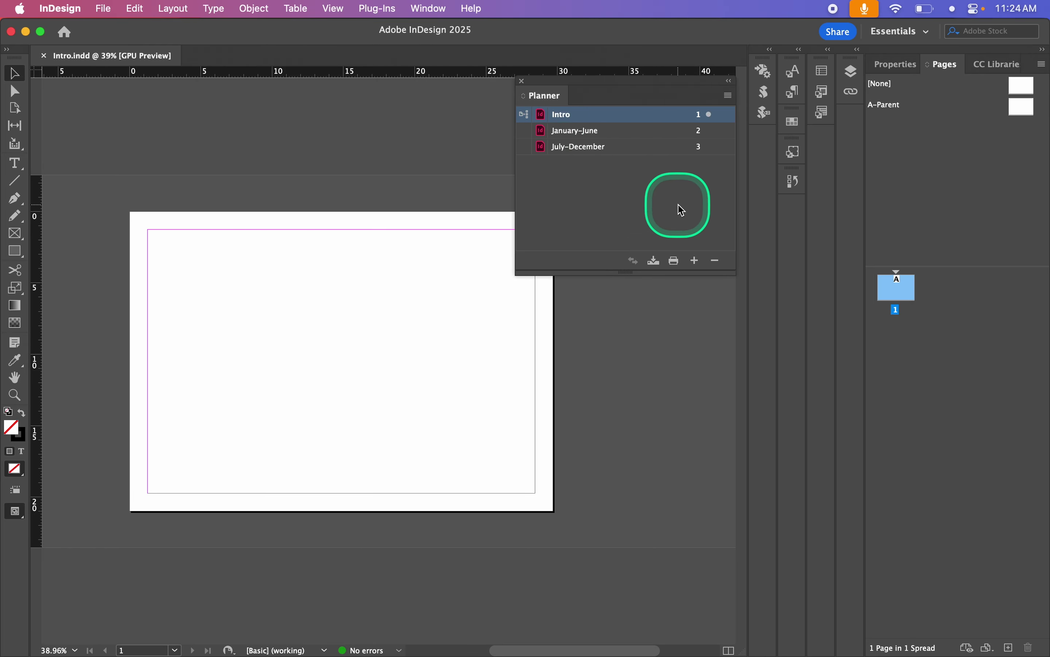
# - On the A-Parent page, draw a text frame about 27 by 14.6 cm between the side margins and enter "Word"
pyautogui.doubleClick(1023, 109)
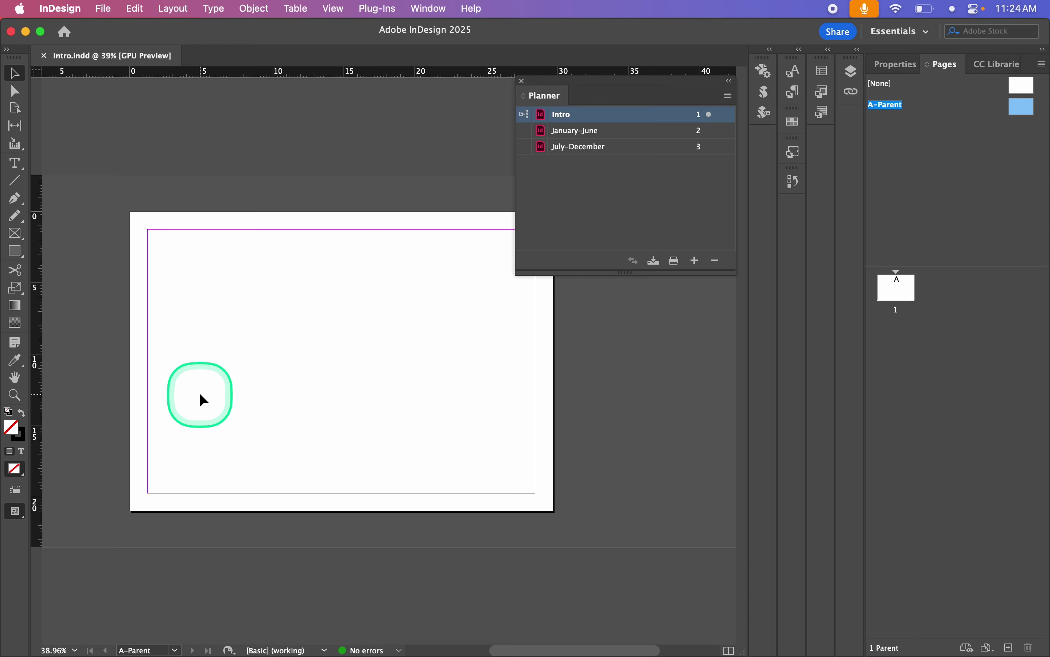
pyautogui.press('t')
pyautogui.moveTo(148, 256); pyautogui.dragTo(535, 463)
pyautogui.press('capslock')
pyautogui.write('Wo')
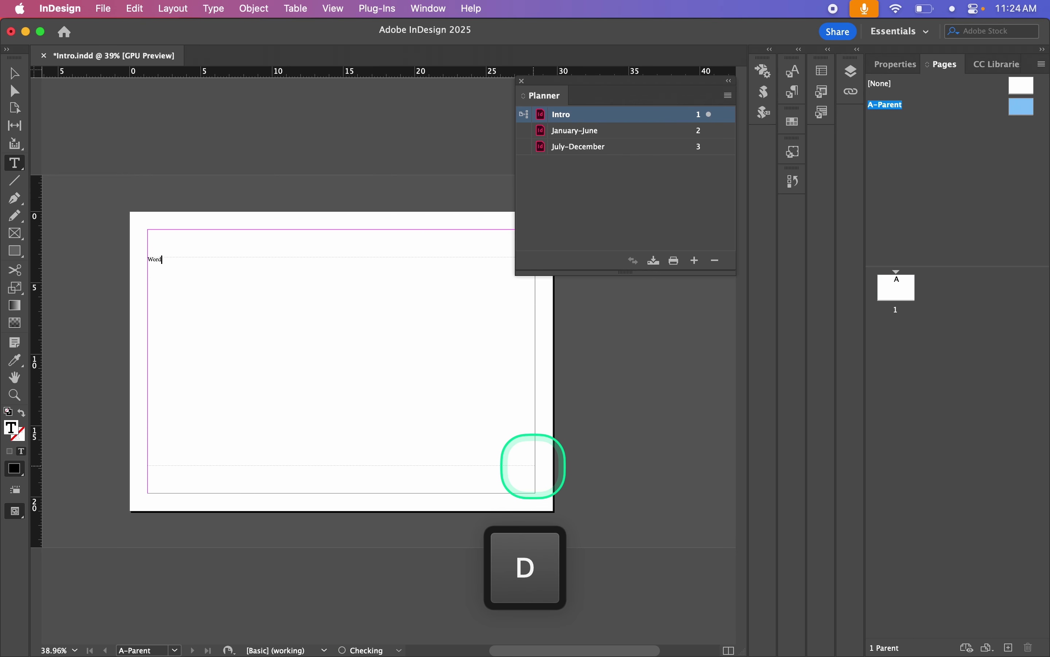
pyautogui.write('rd')
# - Set the font size of the text "Word" on the parent page to 72 pt
pyautogui.press('super+a')
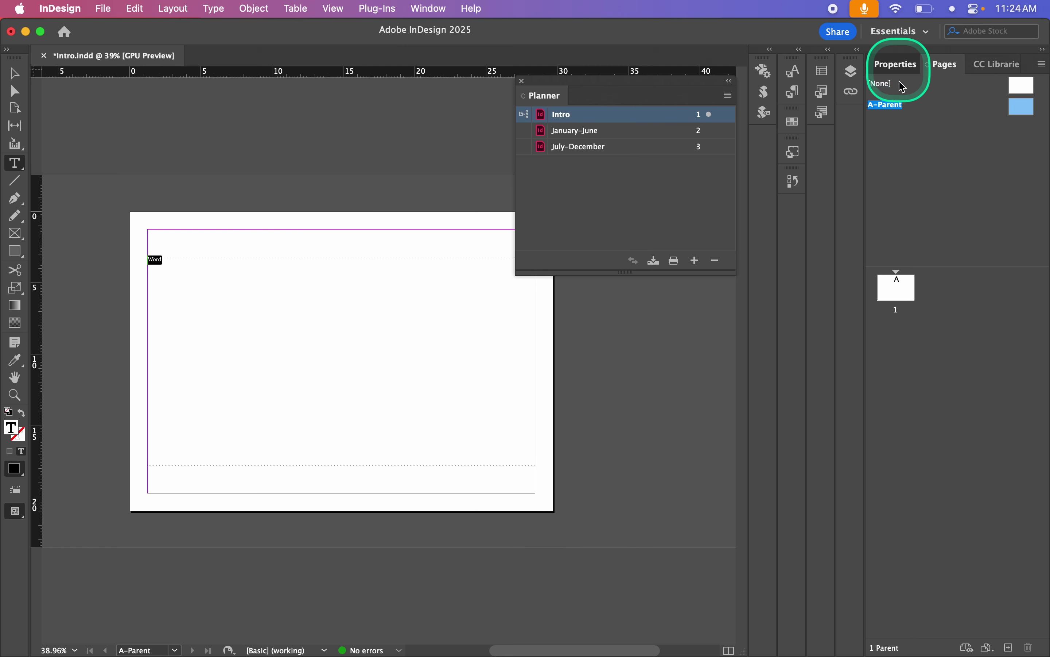
pyautogui.click(943, 331)
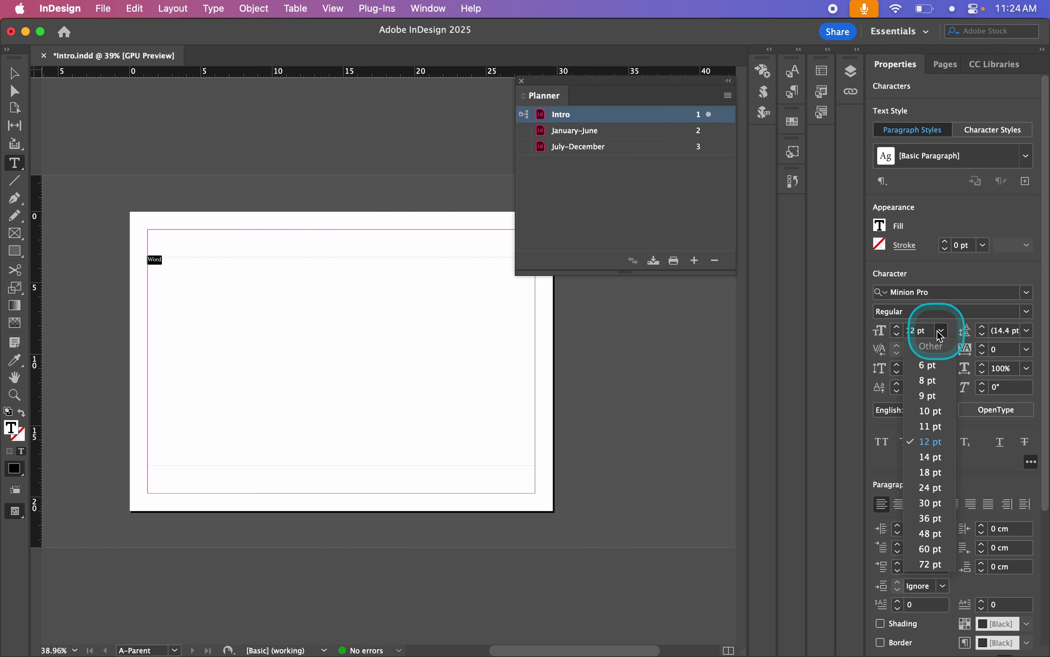
pyautogui.click(933, 565)
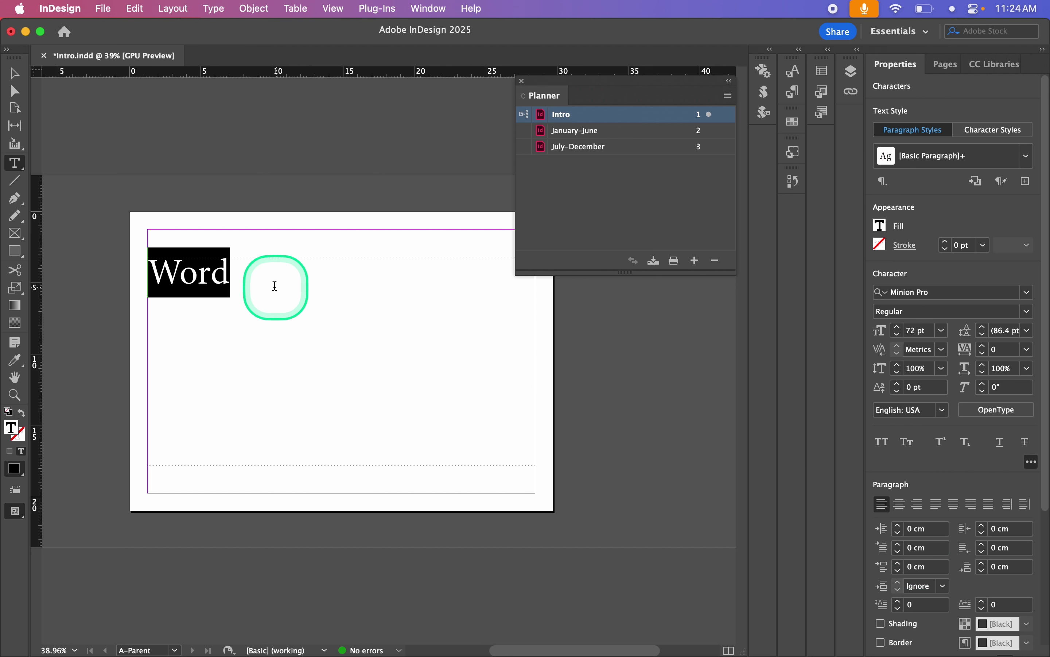
pyautogui.click(274, 285)
pyautogui.press('v')
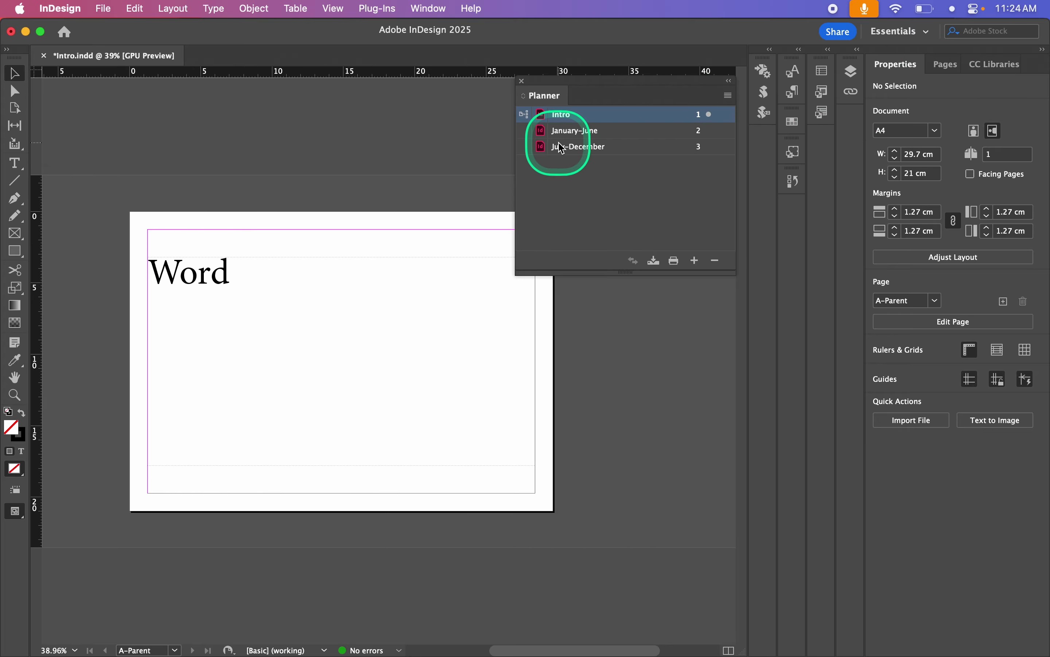
pyautogui.press('fn')
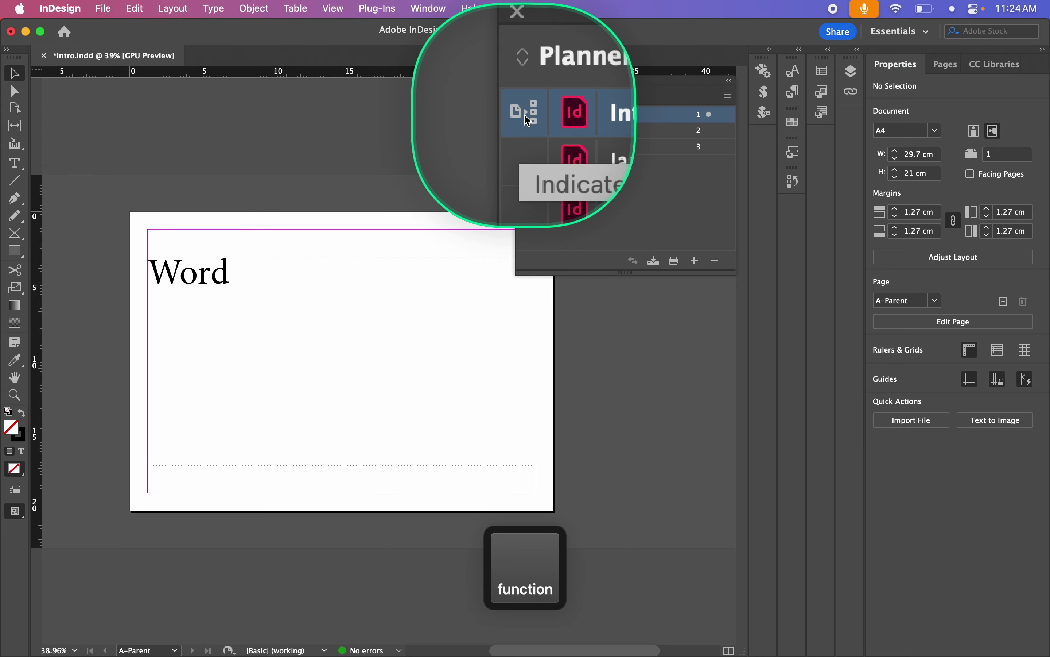
# - Create a paragraph style named Word from the formatting of the parent page's text frame
pyautogui.click(948, 65)
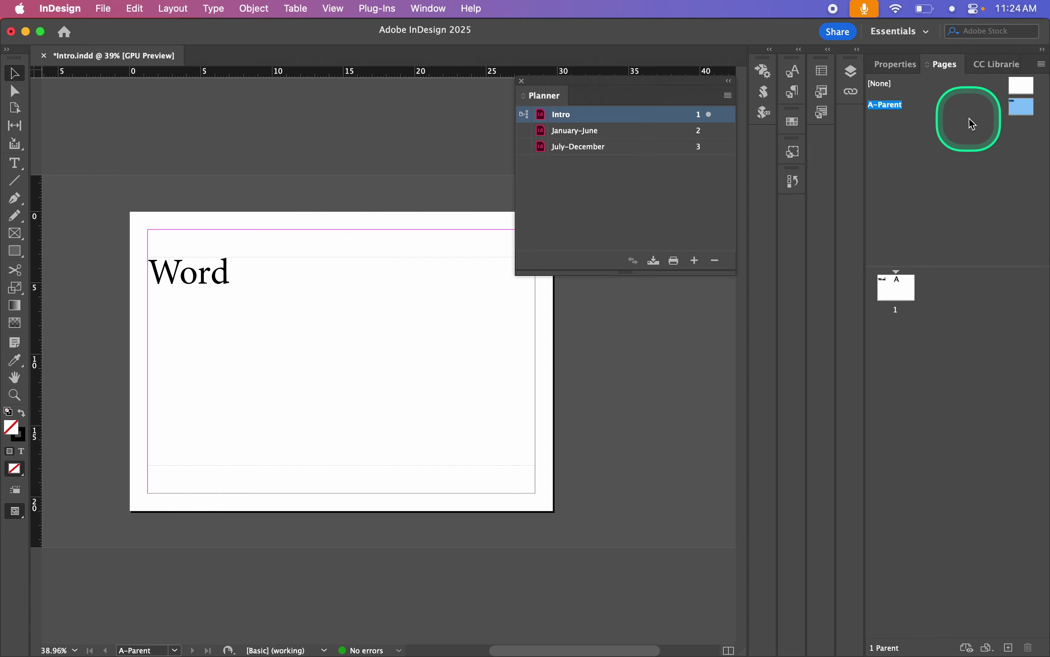
pyautogui.click(406, 269)
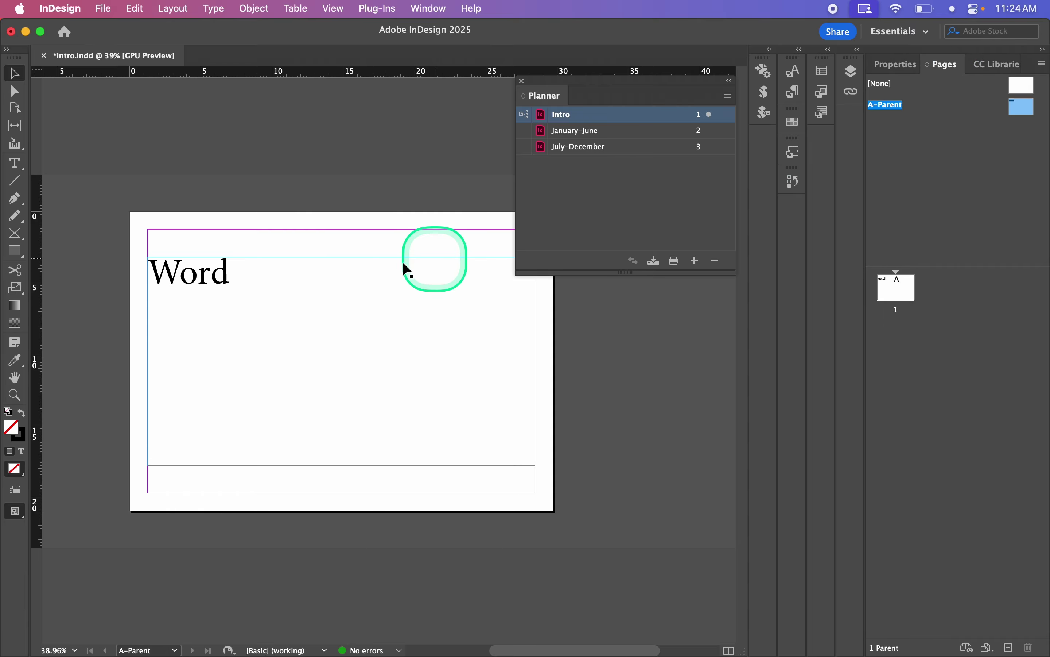
pyautogui.click(888, 65)
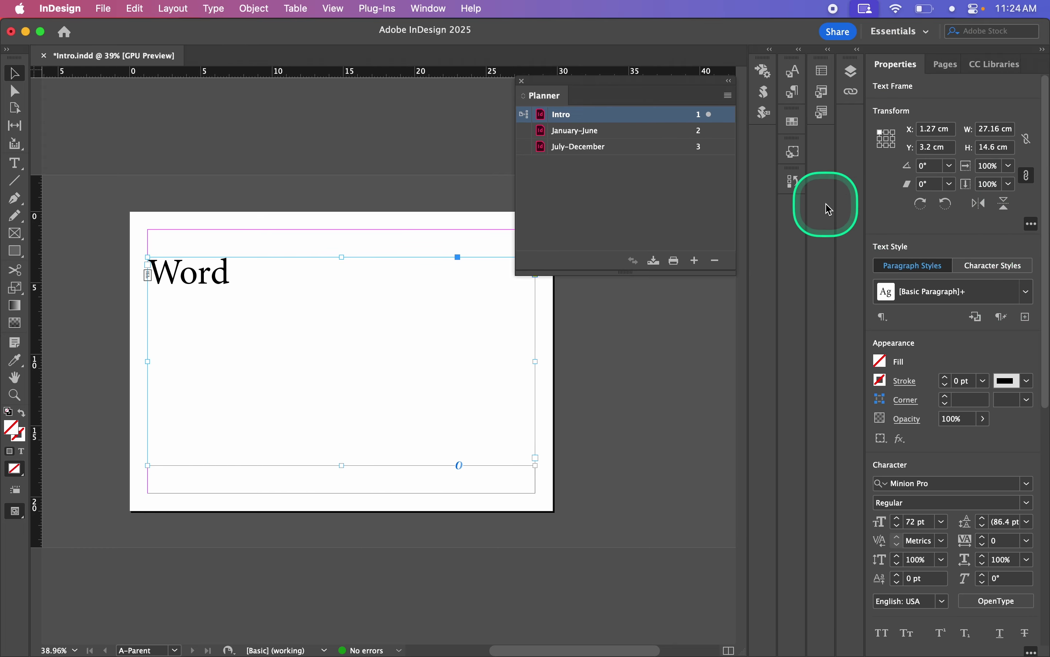
pyautogui.click(794, 90)
pyautogui.click(737, 279)
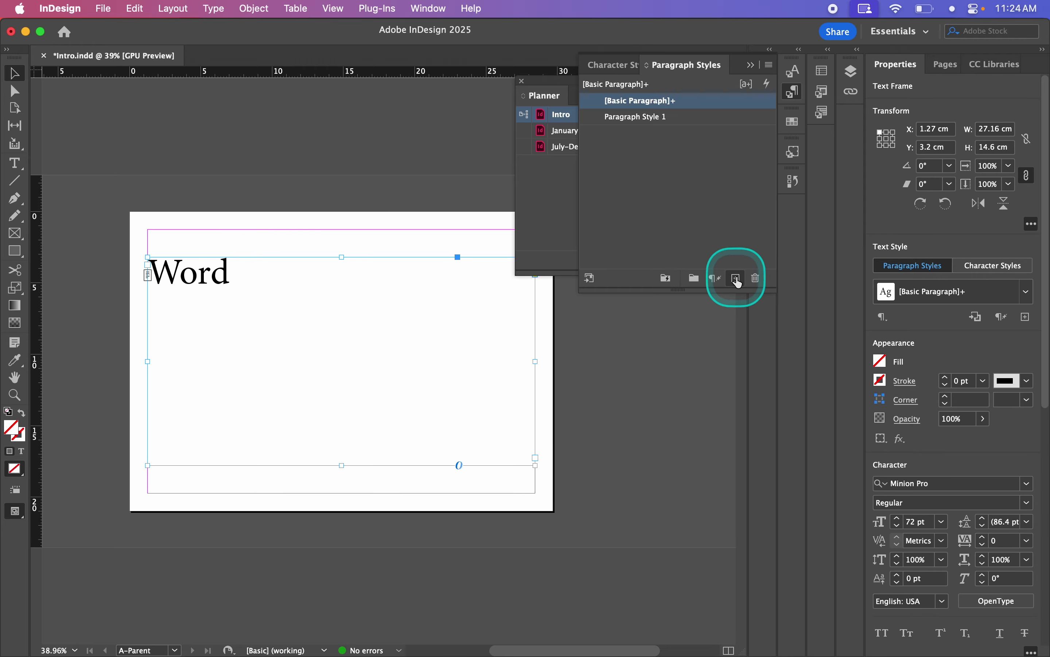
pyautogui.doubleClick(637, 117)
pyautogui.write('W')
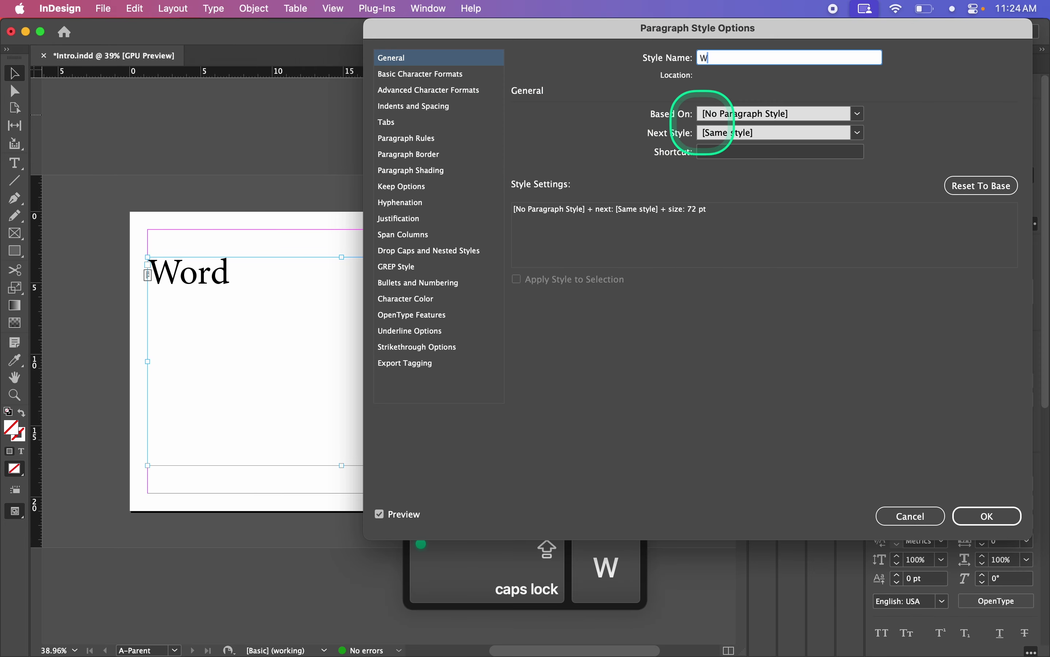
pyautogui.write('ord')
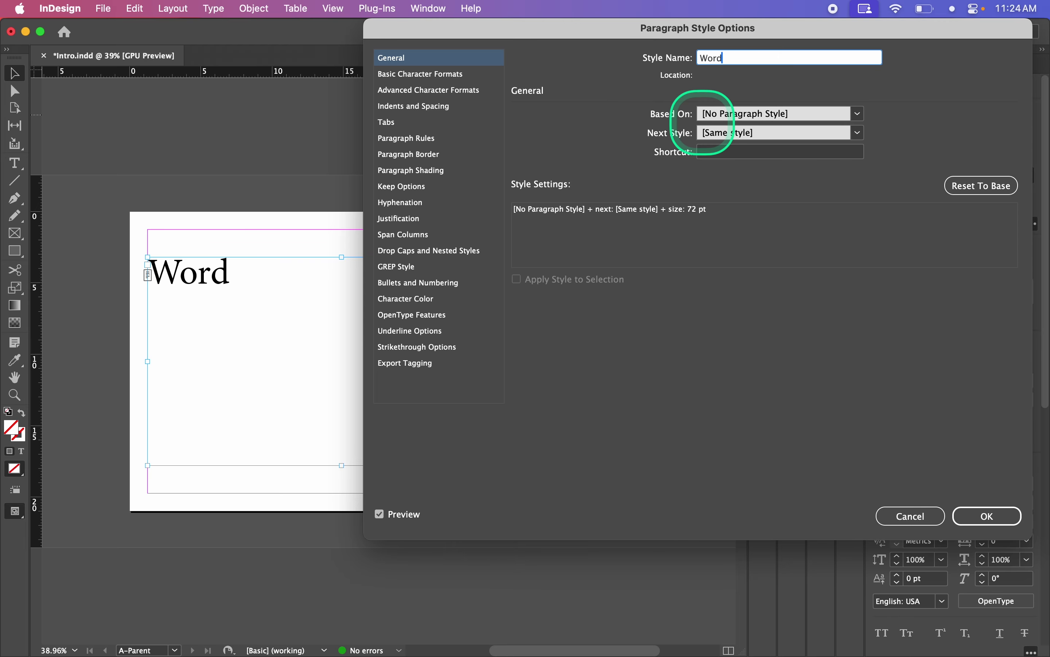
pyautogui.press('Return')
pyautogui.click(754, 66)
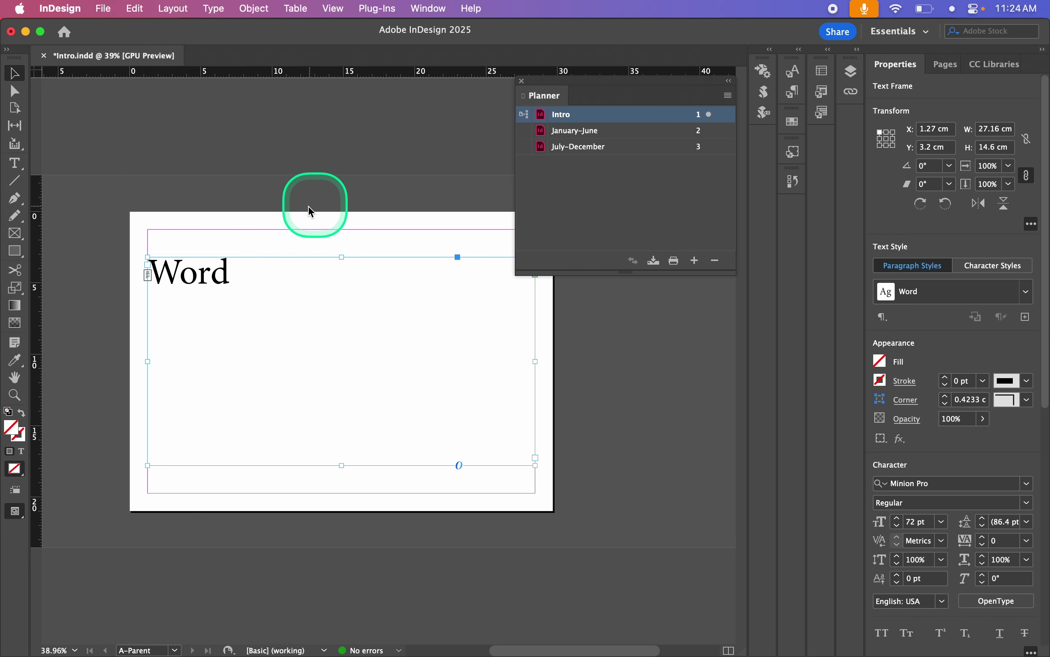
# - Open the January-June and July-December documents from the Planner book and return to the Intro document
pyautogui.click(297, 225)
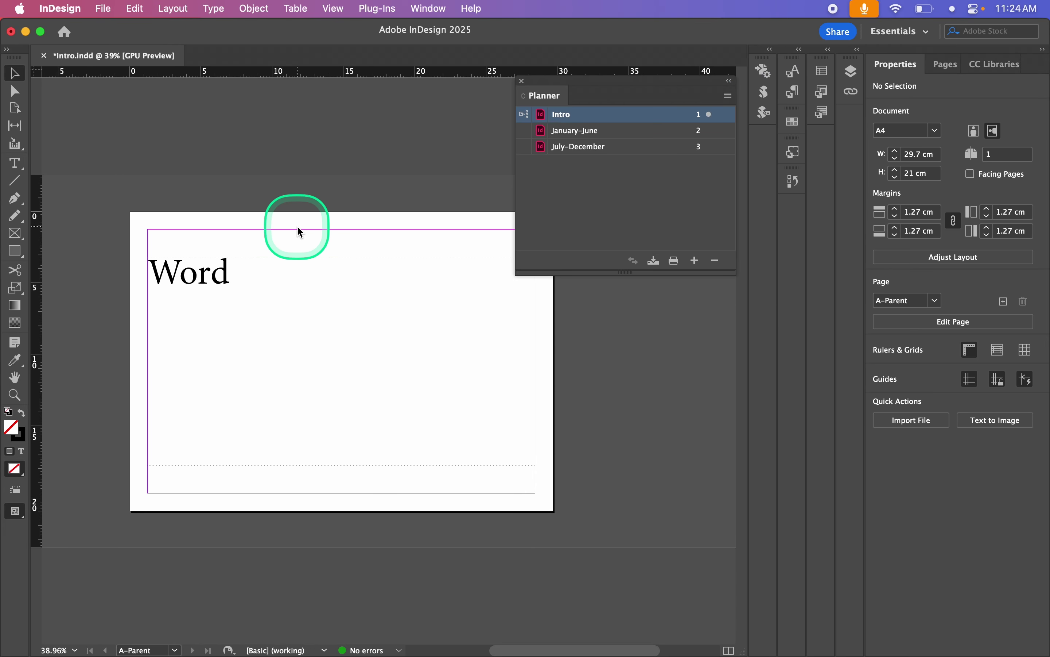
pyautogui.keyDown('shift'); pyautogui.click(603, 150); pyautogui.keyUp('shift')
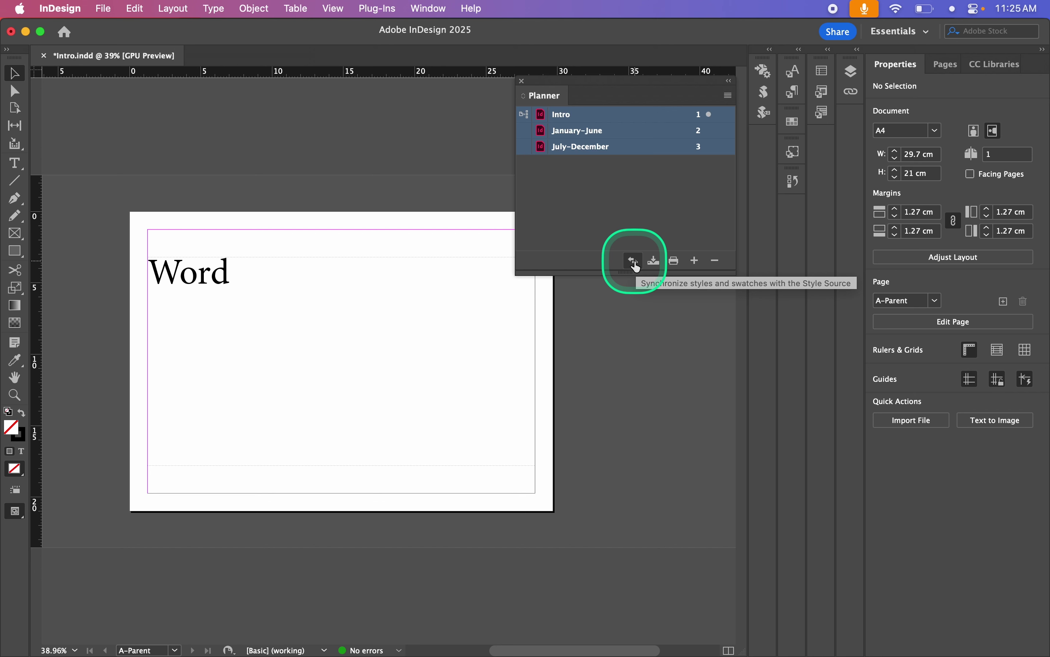
pyautogui.click(623, 187)
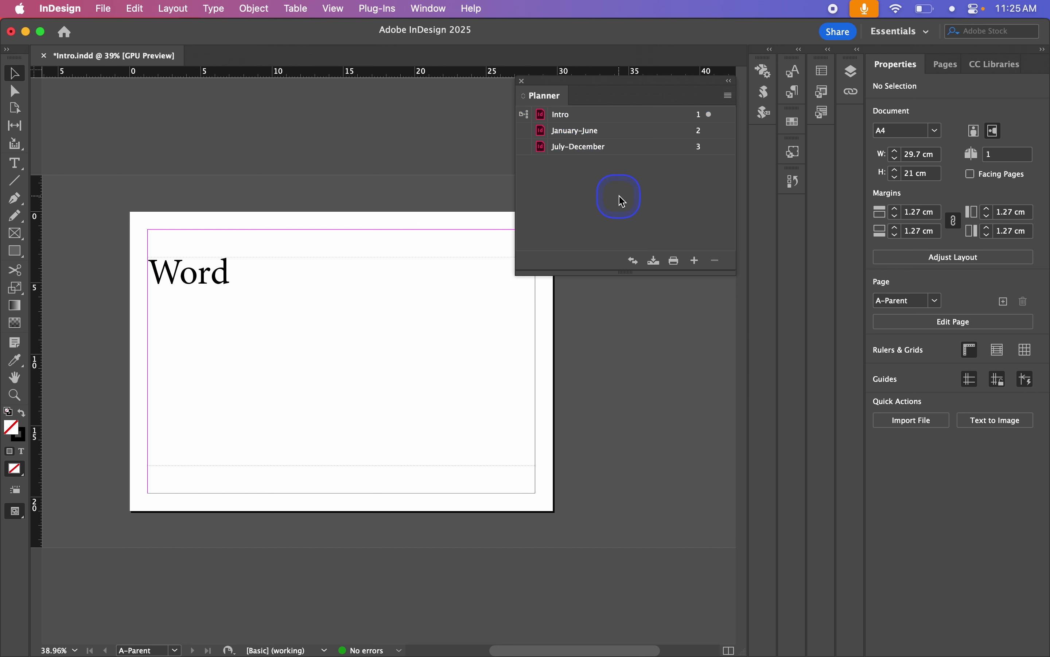
pyautogui.doubleClick(583, 132)
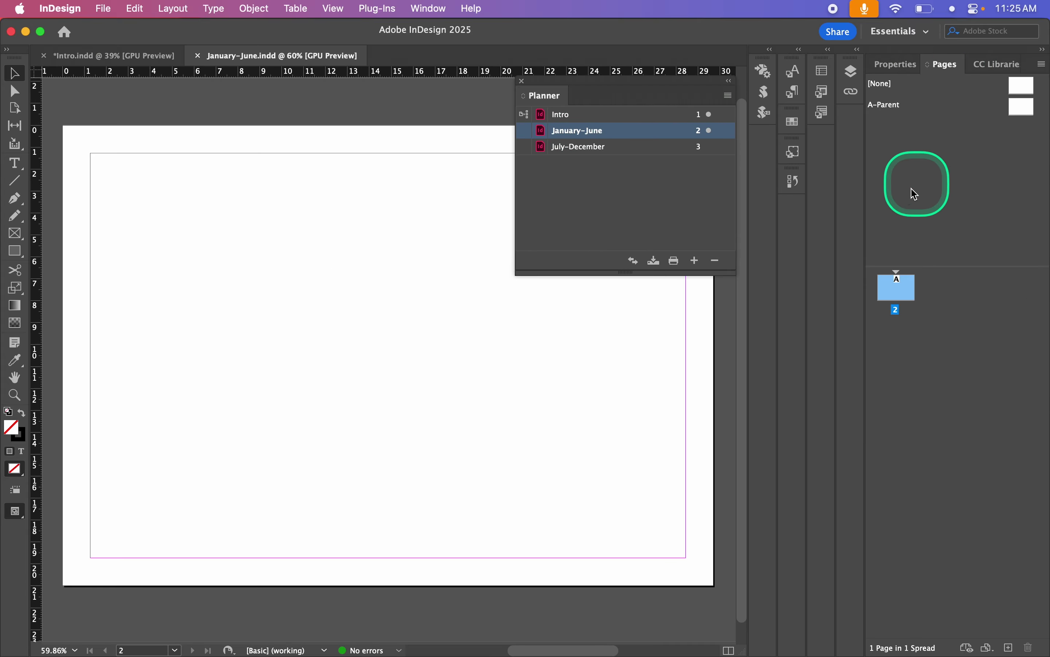
pyautogui.doubleClick(591, 148)
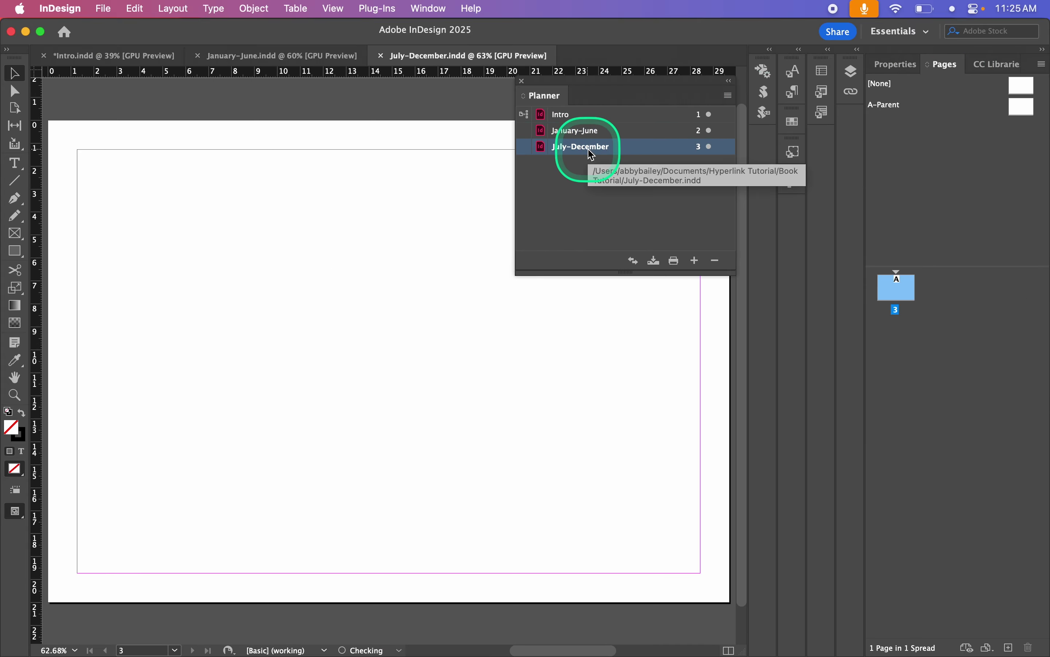
pyautogui.click(123, 57)
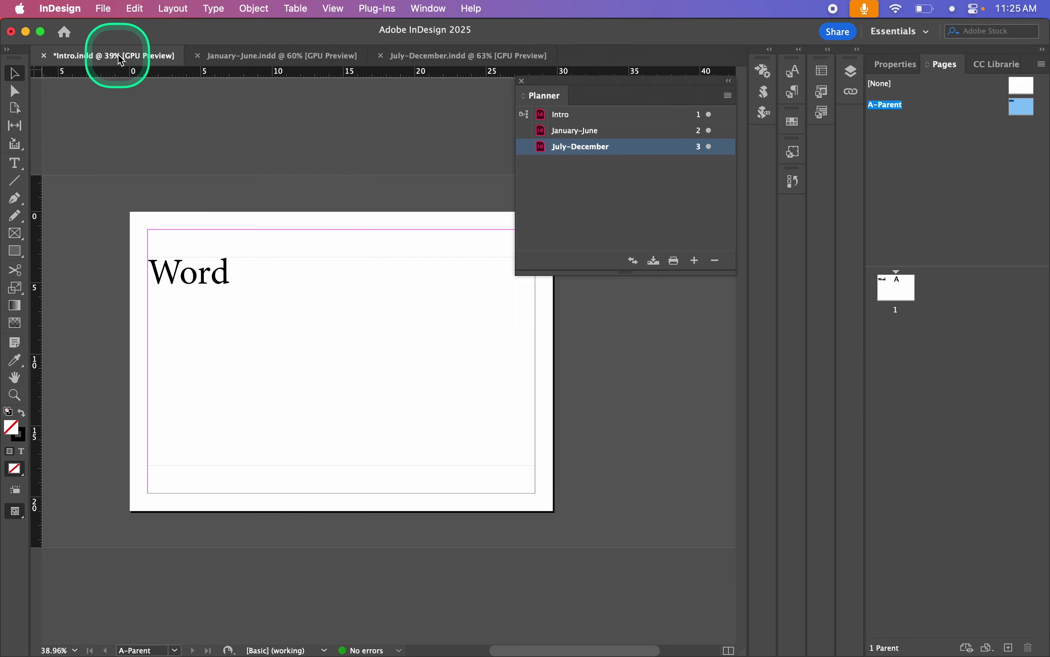
# - Synchronize all three documents of the Planner book with Intro as the style source
pyautogui.keyDown('shift'); pyautogui.click(619, 118); pyautogui.keyUp('shift')
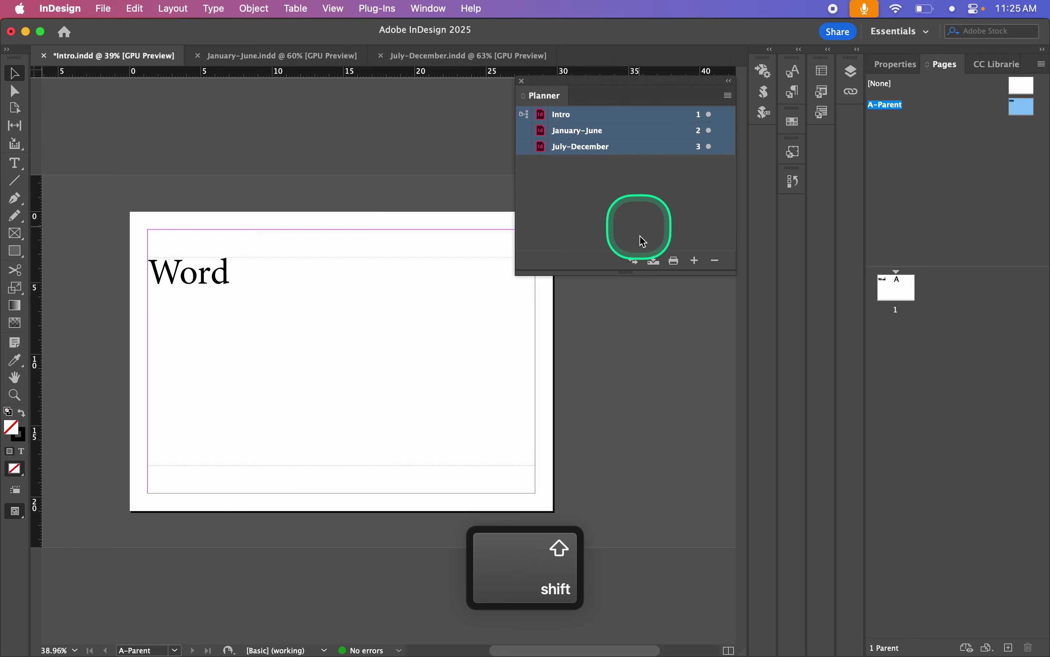
pyautogui.click(635, 262)
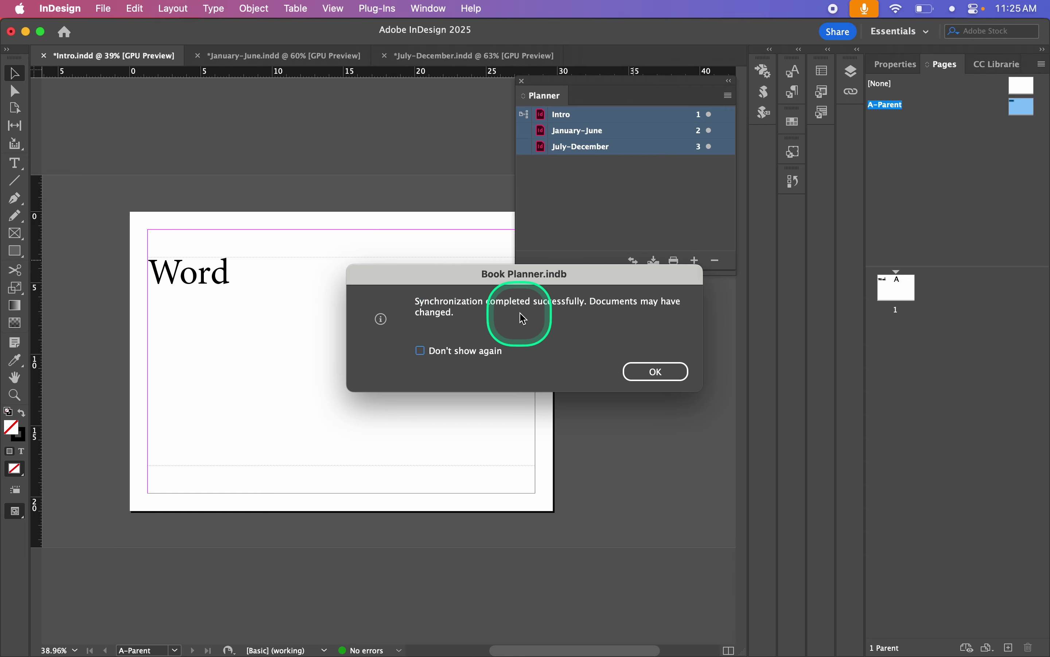
pyautogui.click(657, 371)
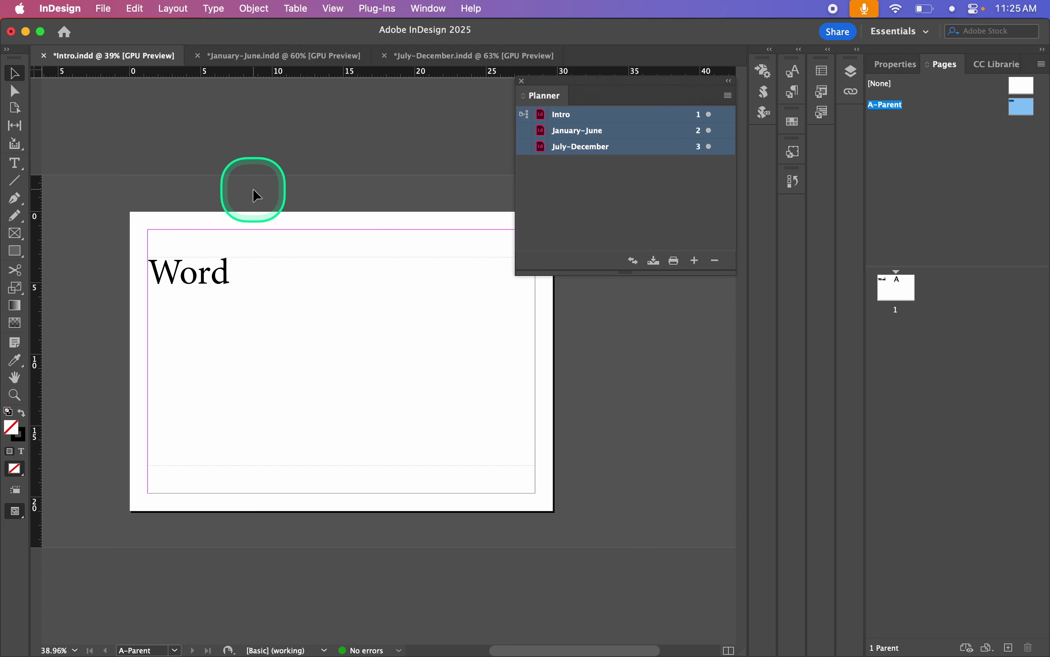
pyautogui.press('fn')
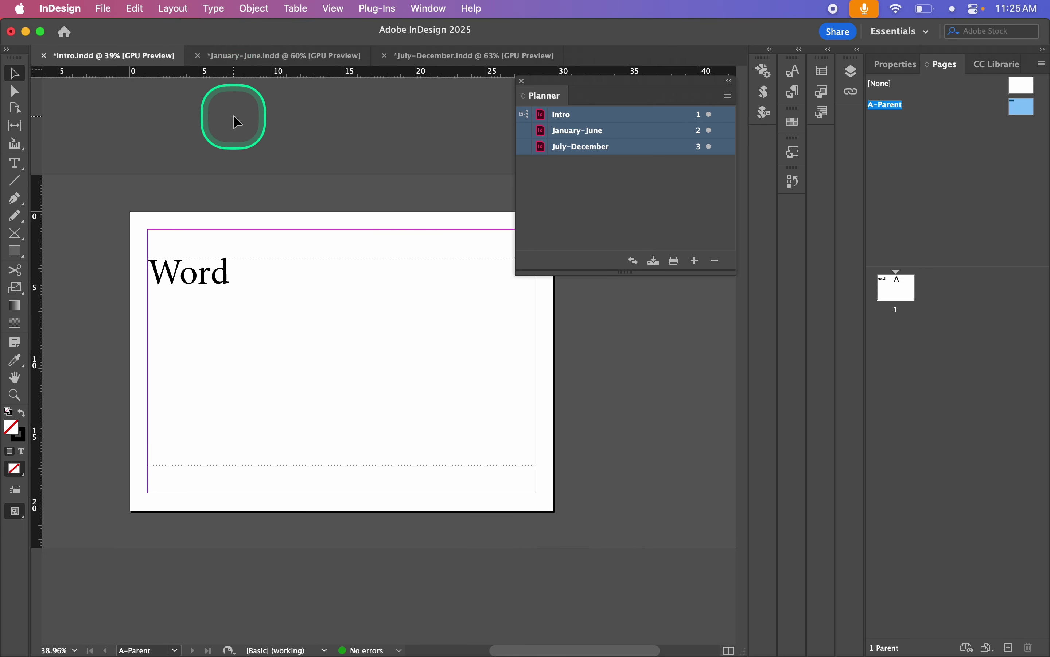
# - Check the January-June and July-December pages for the synchronized parent content, and January-June for the paragraph style
pyautogui.click(287, 62)
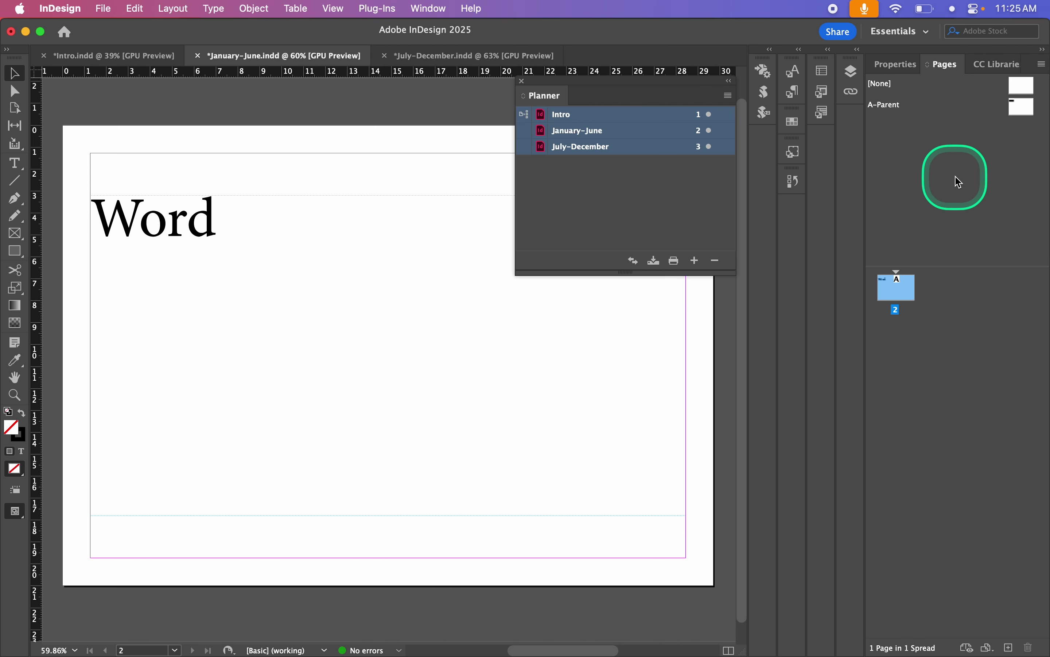
pyautogui.click(473, 56)
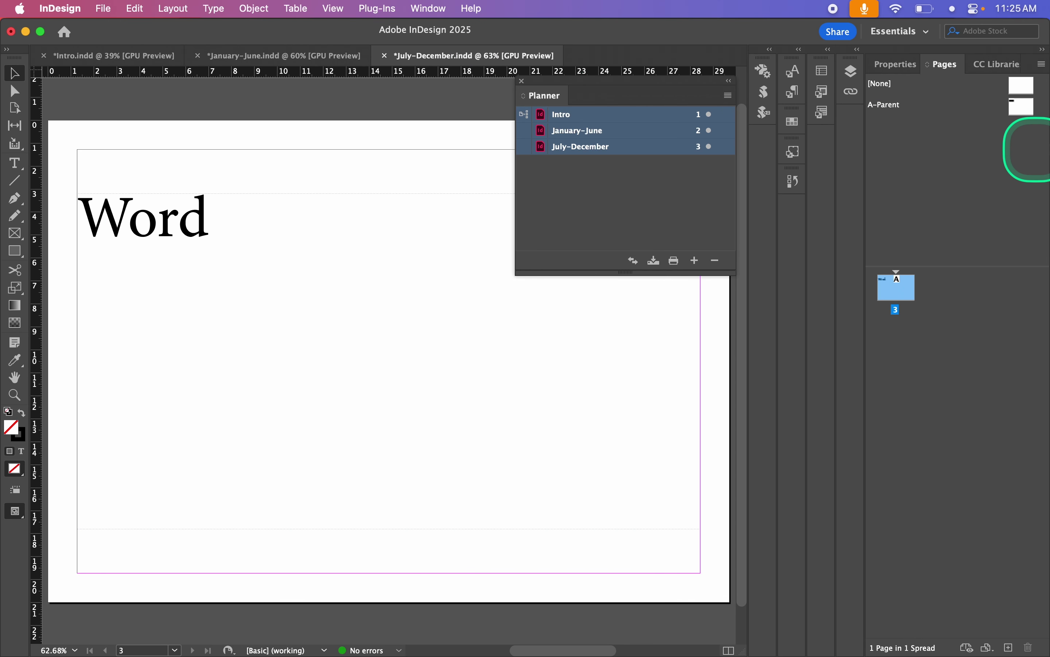
pyautogui.click(306, 55)
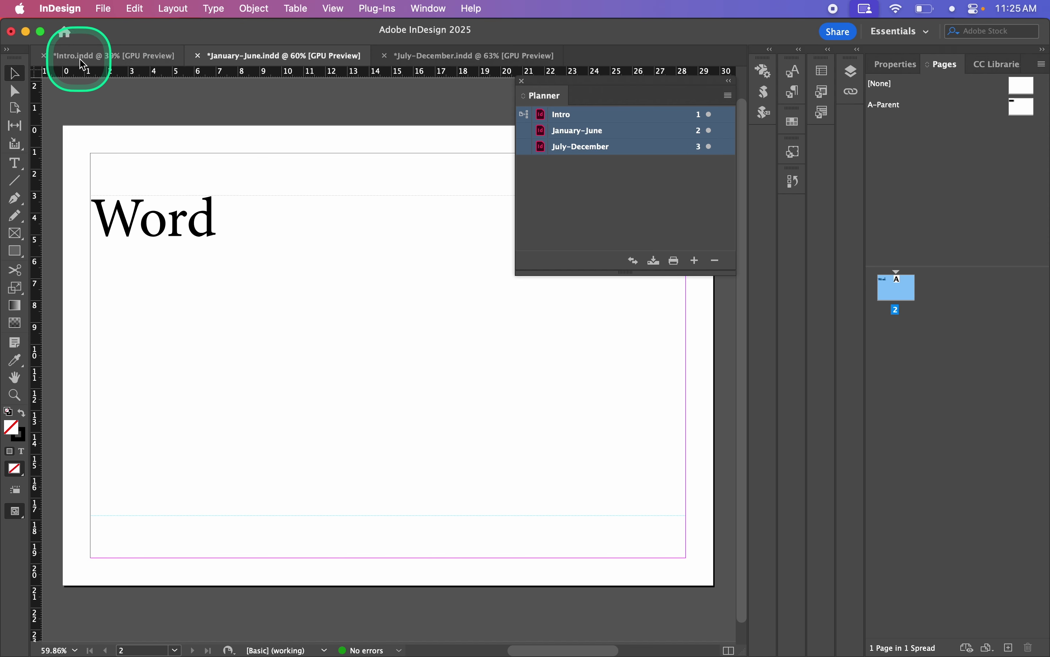
pyautogui.click(797, 93)
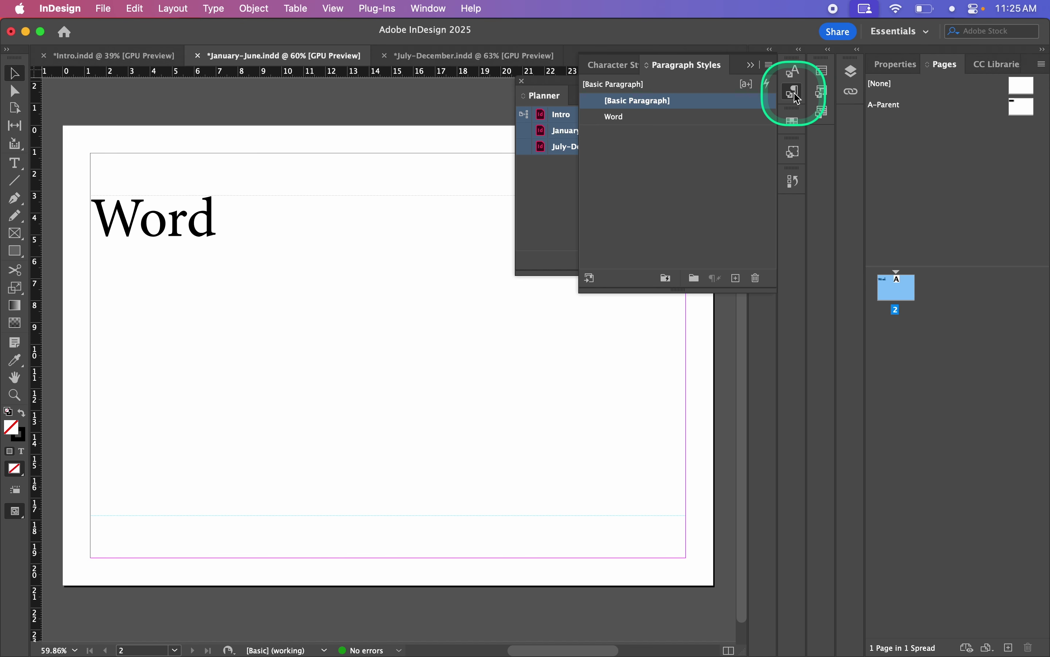
pyautogui.click(797, 94)
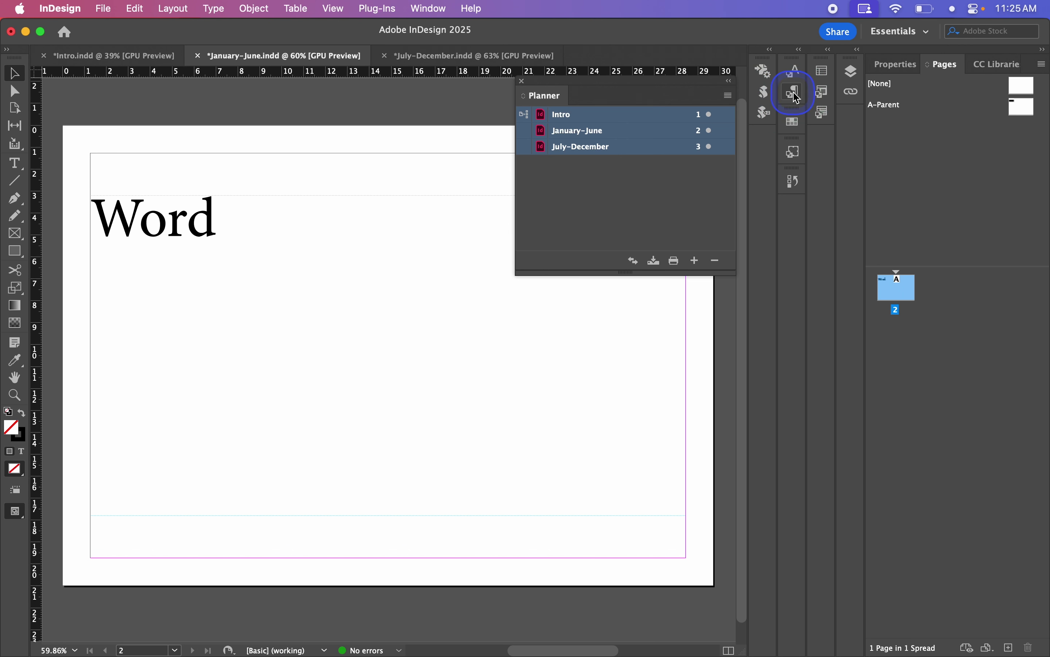
pyautogui.click(109, 55)
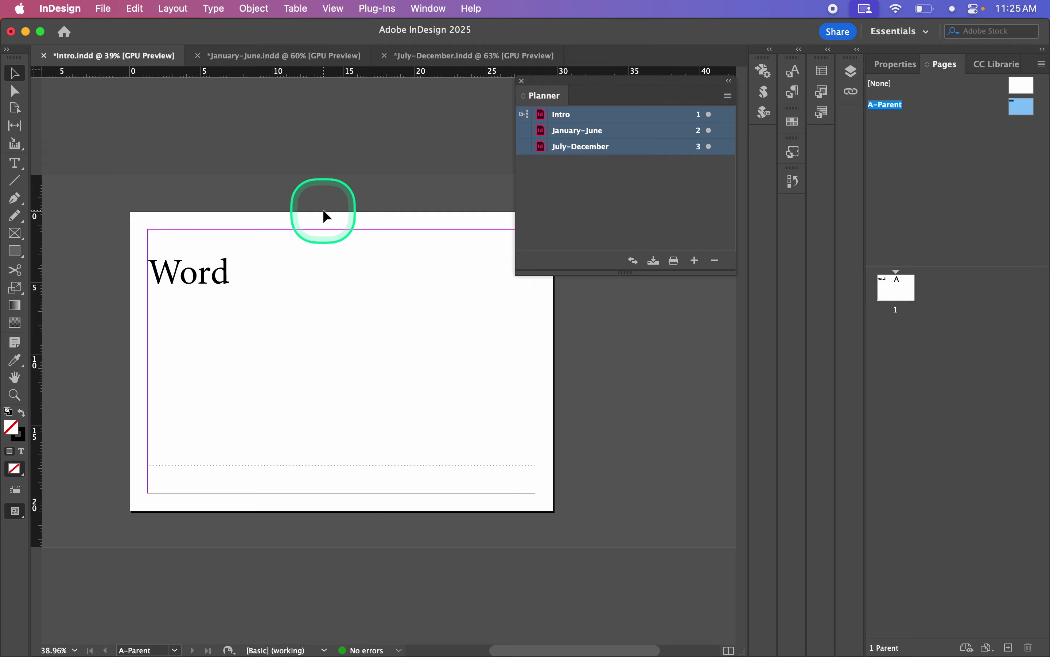
# - Draw a large rectangle in the middle of page 2 in January-June and fill it with turquoise #23dcd8
pyautogui.moveTo(616, 82); pyautogui.dragTo(662, 108)
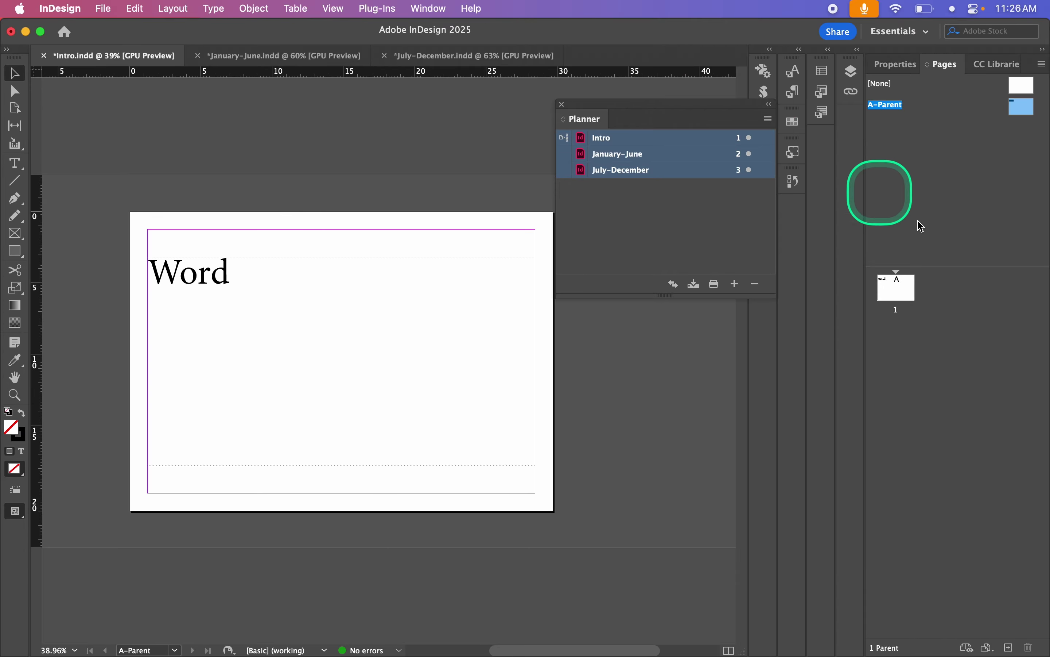
pyautogui.doubleClick(896, 287)
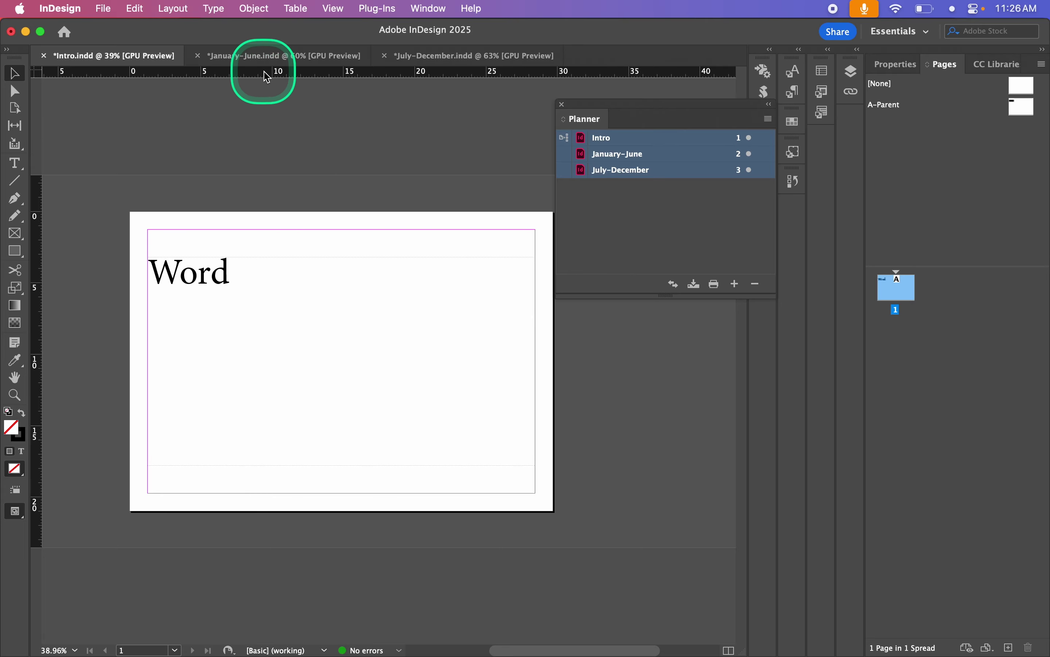
pyautogui.click(303, 57)
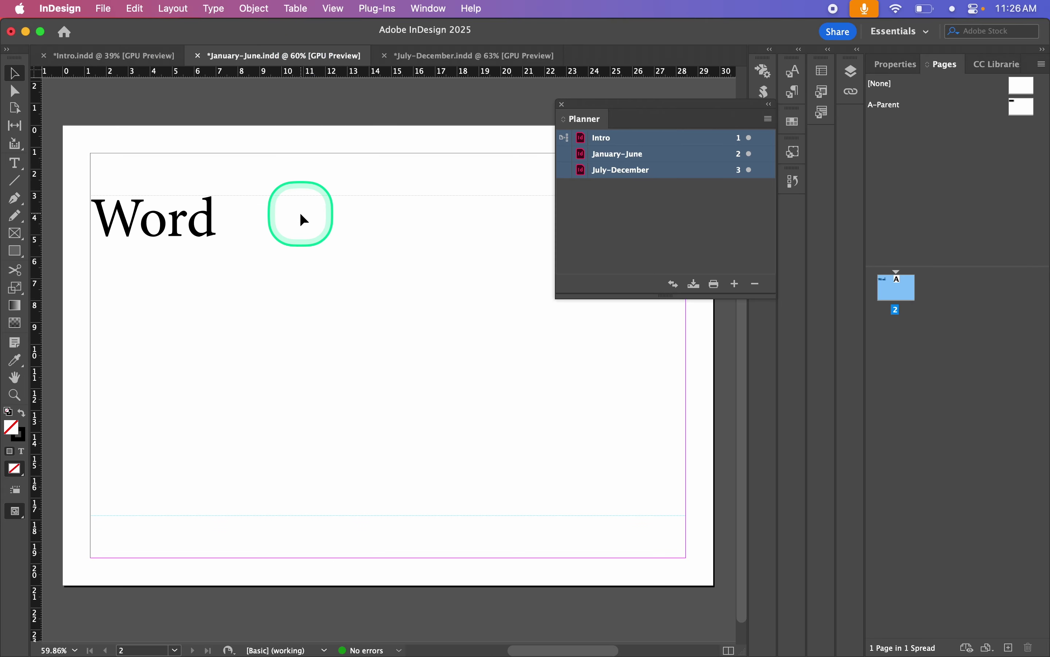
pyautogui.press('m')
pyautogui.moveTo(243, 236)
pyautogui.mouseDown()
pyautogui.moveTo(569, 415)
pyautogui.moveTo(608, 513)
pyautogui.mouseUp()
pyautogui.doubleClick(16, 430)
pyautogui.click(739, 199)
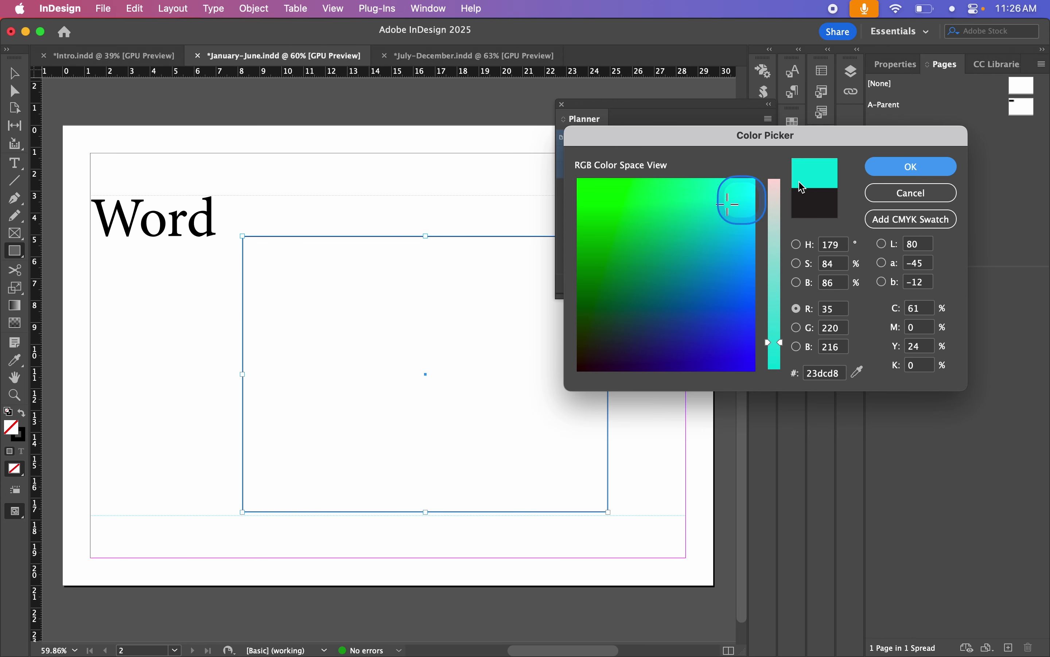
pyautogui.click(910, 164)
# - Draw a wide rectangle below "Word" on page 3 of July-December and fill it with red
pyautogui.click(494, 55)
pyautogui.moveTo(172, 282)
pyautogui.mouseDown()
pyautogui.moveTo(622, 499)
pyautogui.moveTo(652, 497)
pyautogui.mouseUp()
pyautogui.doubleClick(14, 430)
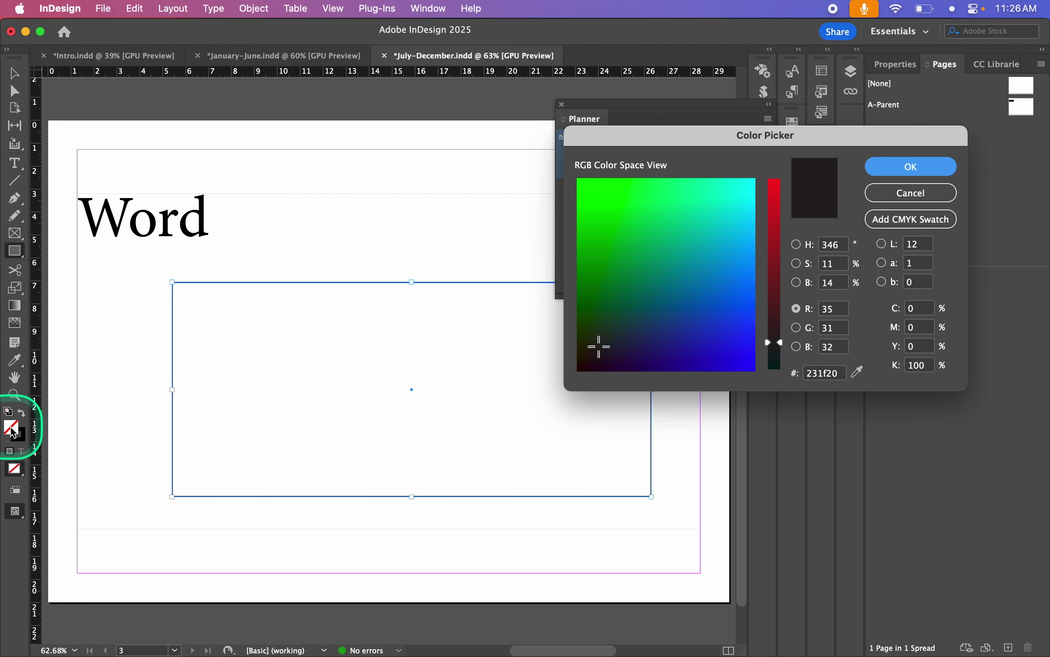
pyautogui.moveTo(776, 197); pyautogui.dragTo(786, 157)
pyautogui.click(916, 167)
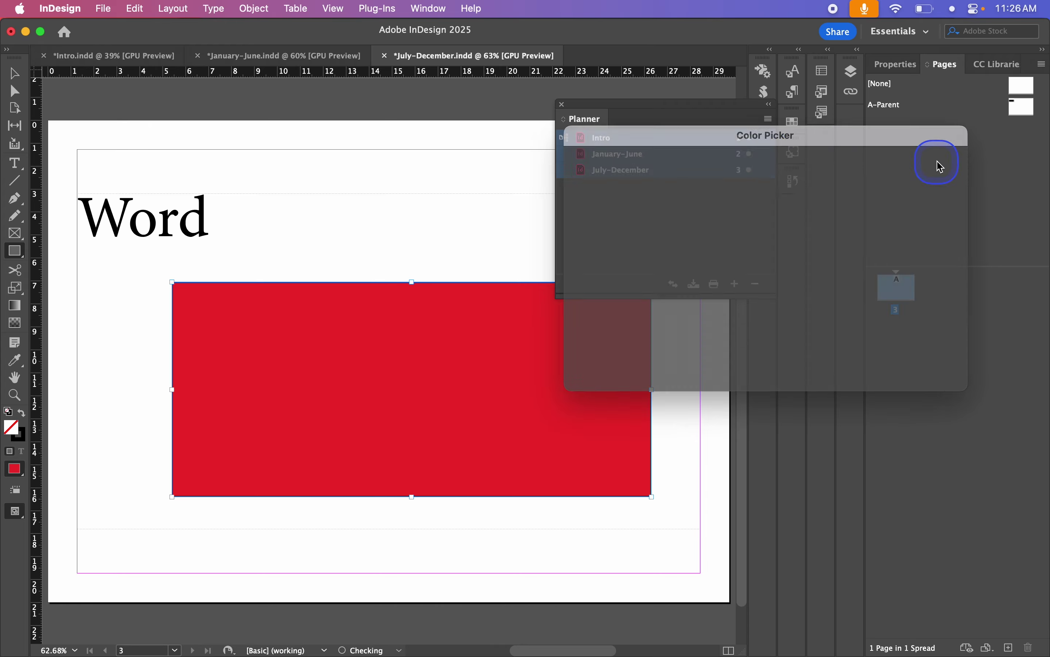
# - Draw a rectangle beside "Word" on page 1 of Intro and fill it with green #23d69a
pyautogui.click(281, 60)
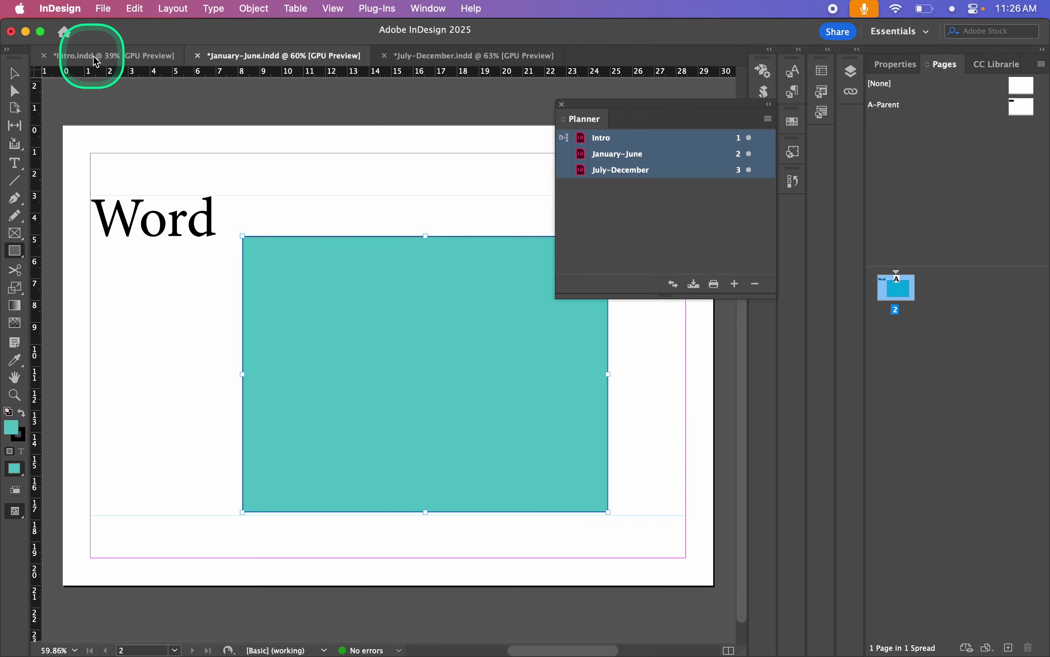
pyautogui.click(93, 57)
pyautogui.click(16, 74)
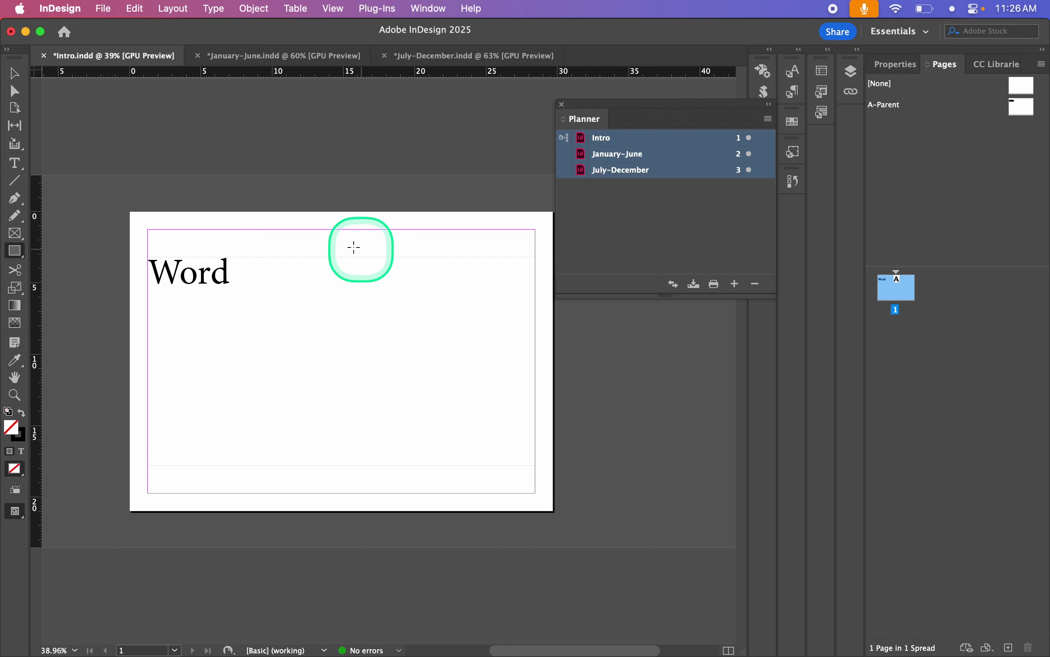
pyautogui.moveTo(306, 249); pyautogui.dragTo(485, 335)
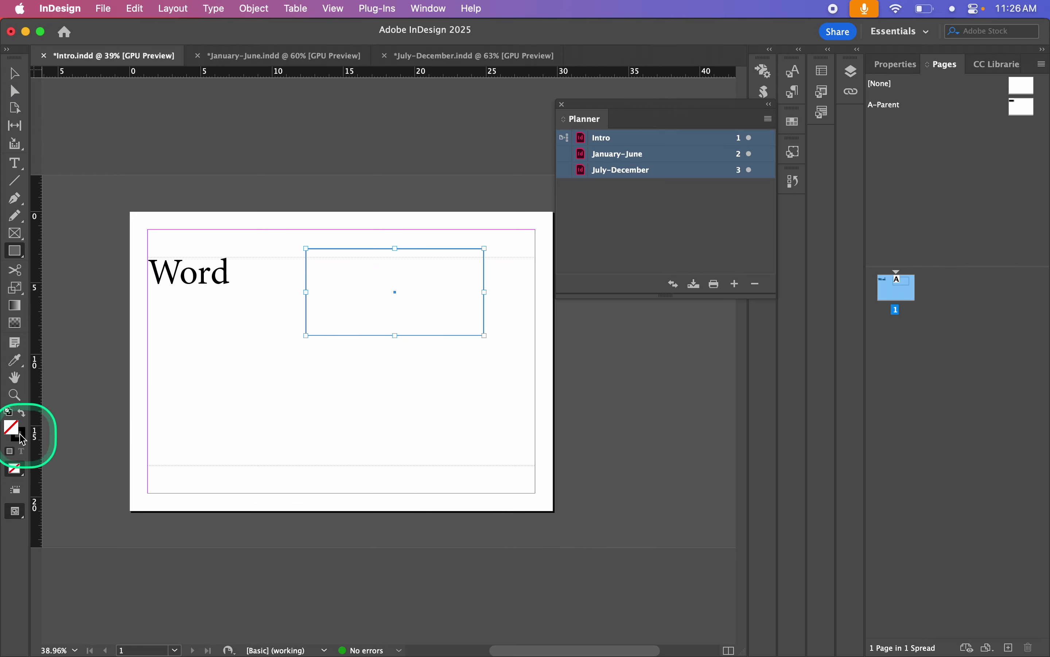
pyautogui.doubleClick(11, 430)
pyautogui.moveTo(610, 211); pyautogui.dragTo(685, 210)
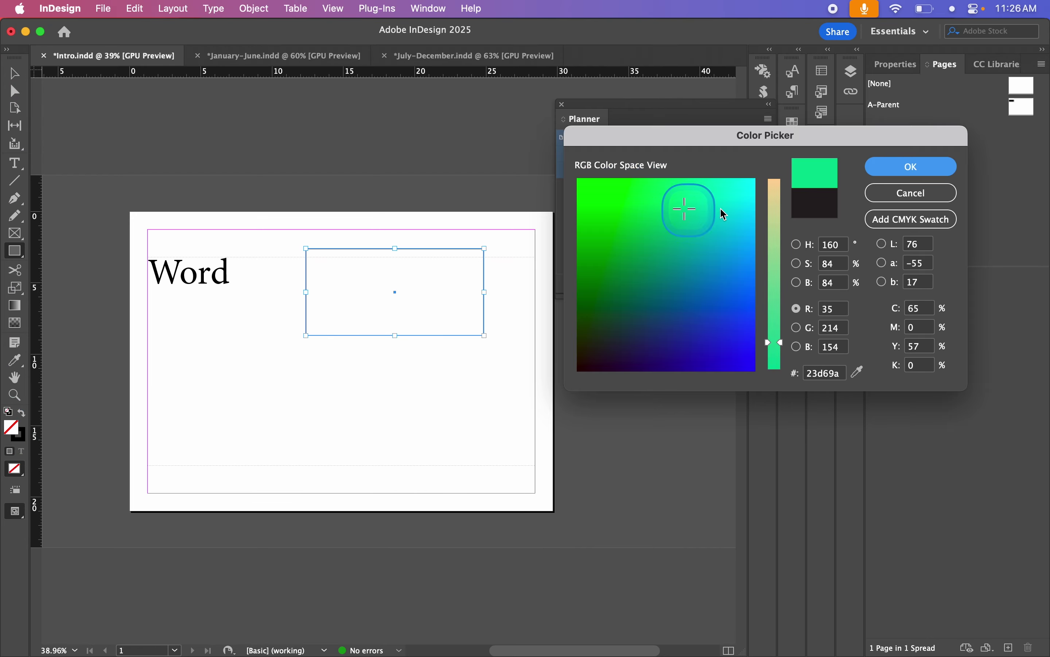
pyautogui.click(905, 173)
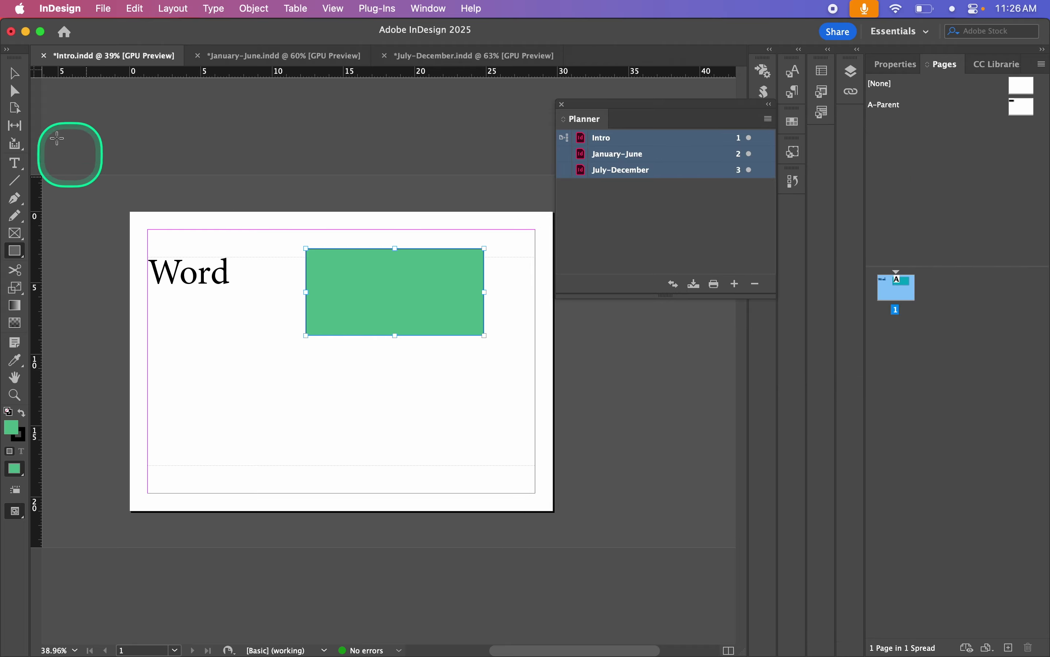
# - Add a hyperlink to the green rectangle that links to page 2 of January-June.indd
pyautogui.rightClick(380, 295)
pyautogui.moveTo(453, 511)
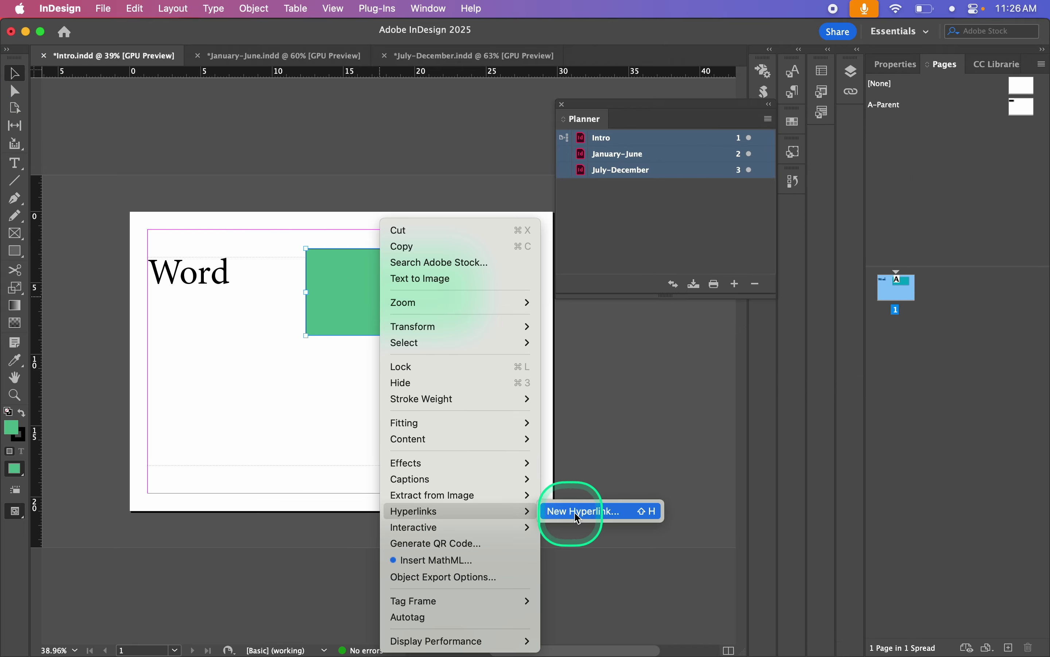
pyautogui.click(611, 518)
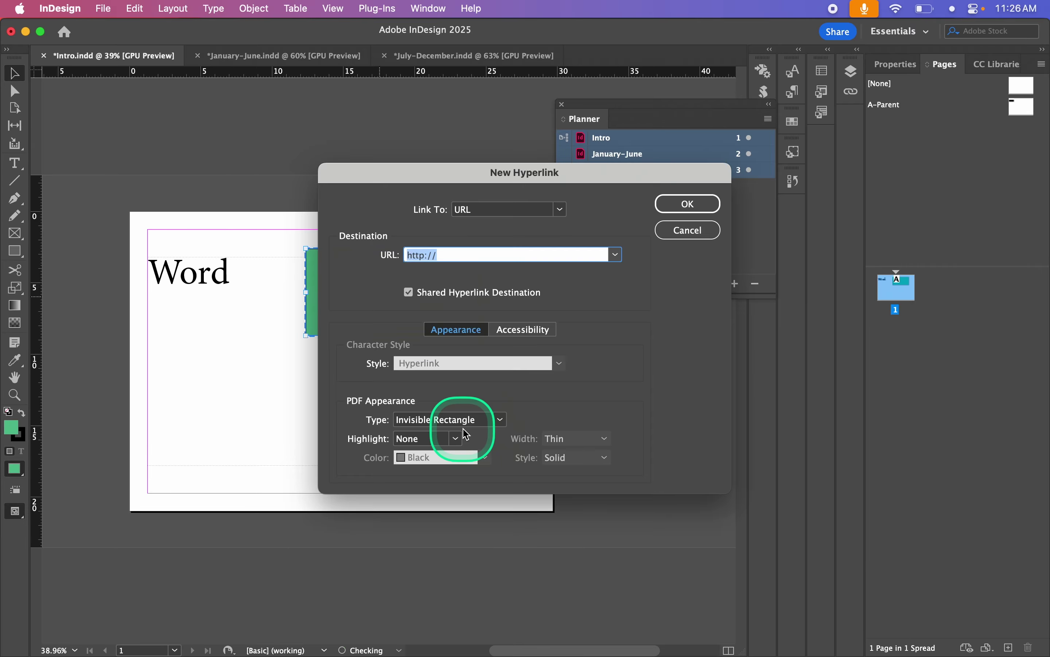
pyautogui.moveTo(524, 174); pyautogui.dragTo(727, 90)
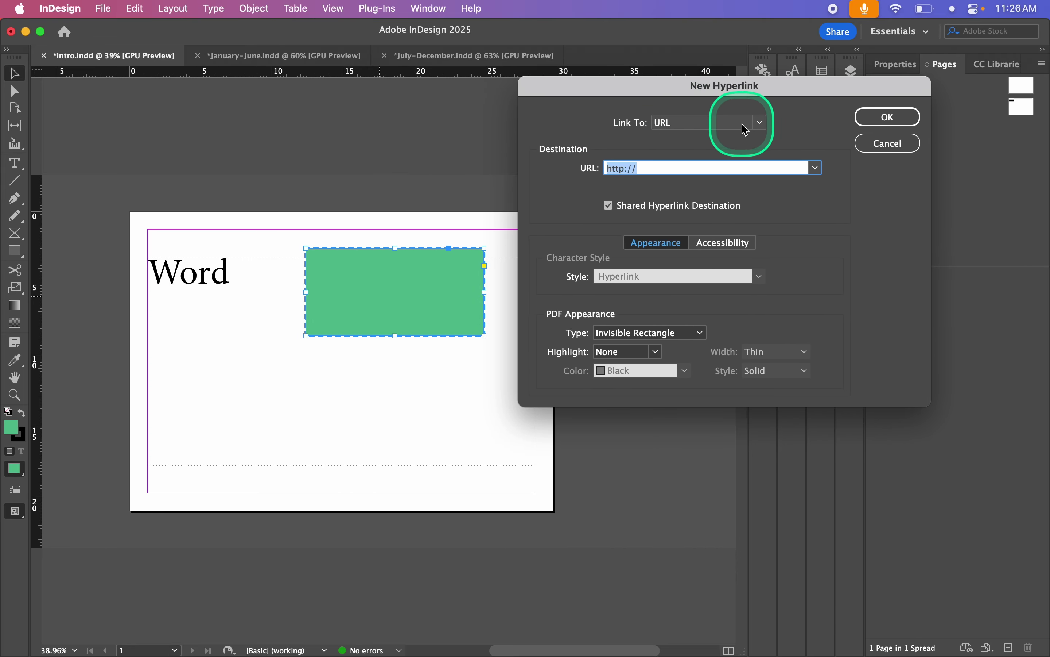
pyautogui.click(758, 123)
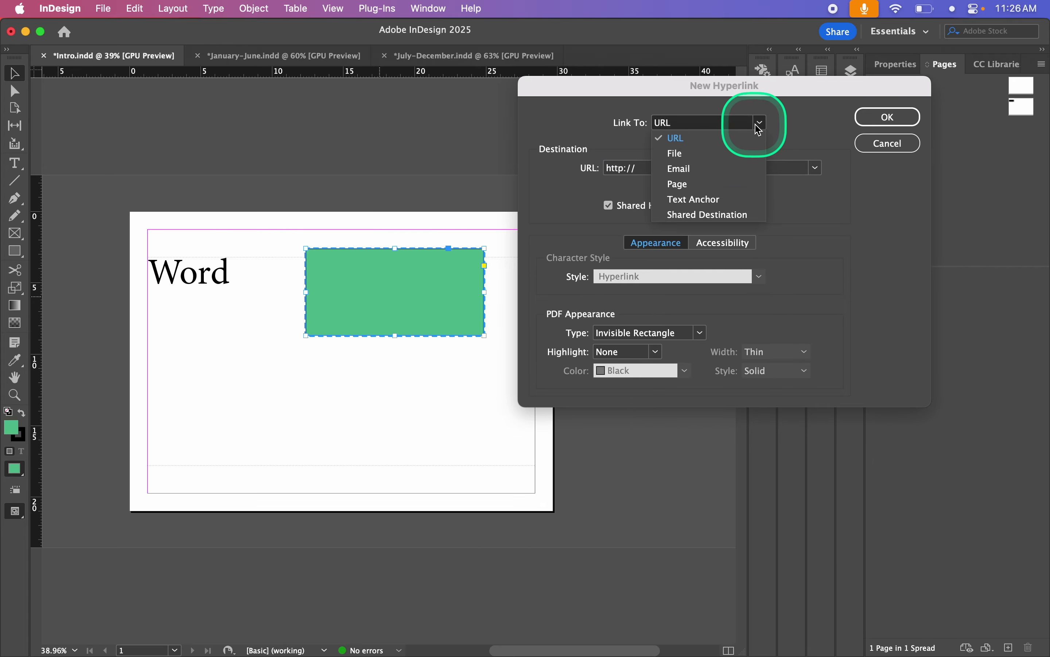
pyautogui.click(681, 185)
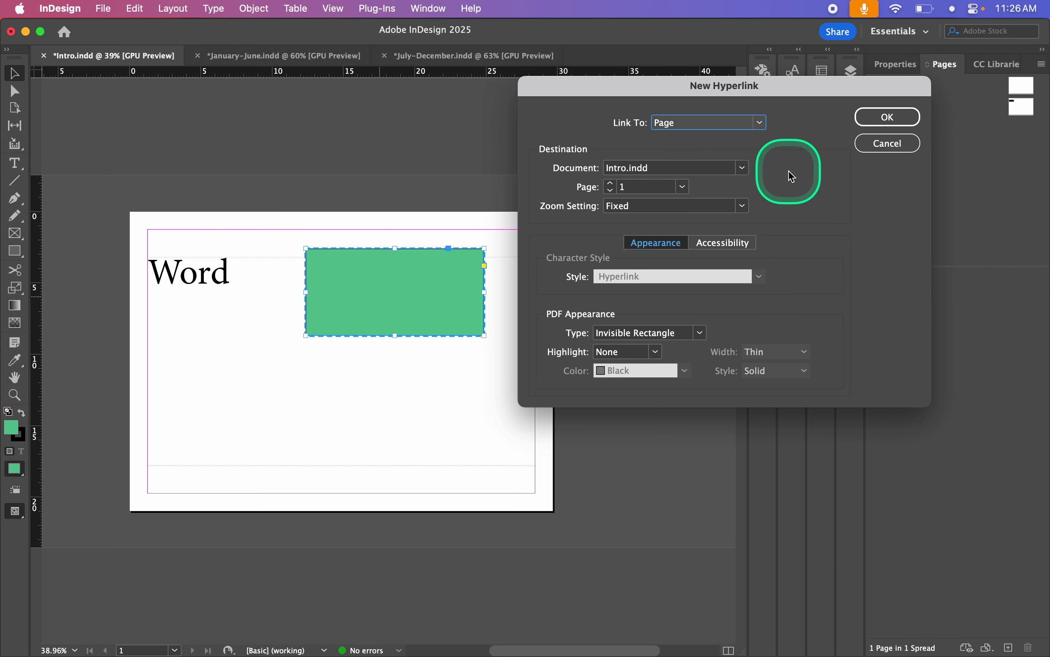
pyautogui.click(742, 168)
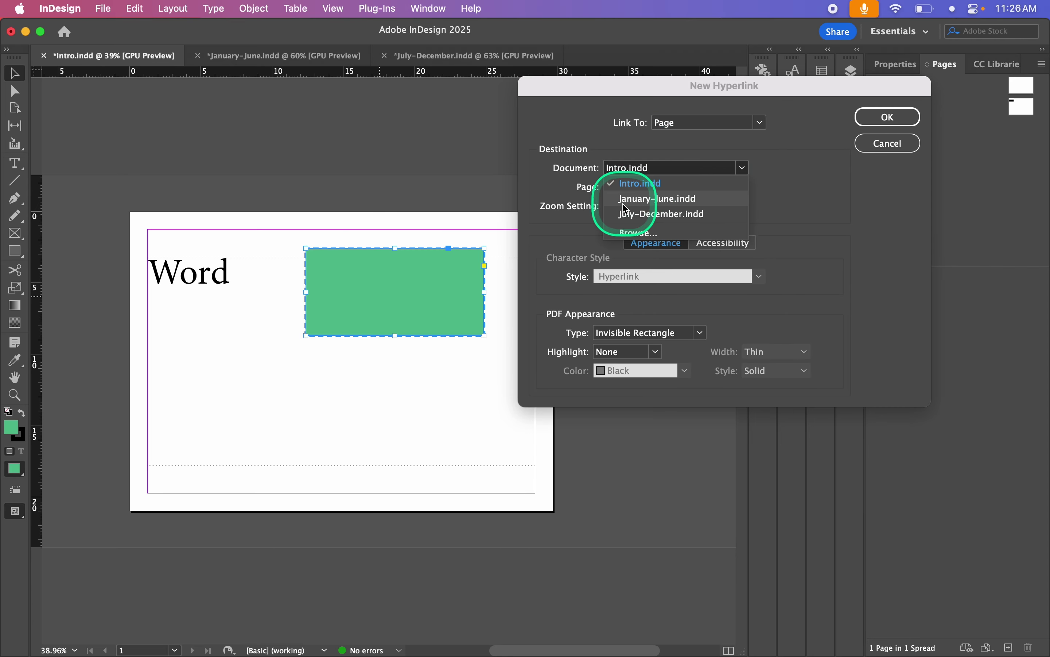
pyautogui.click(690, 202)
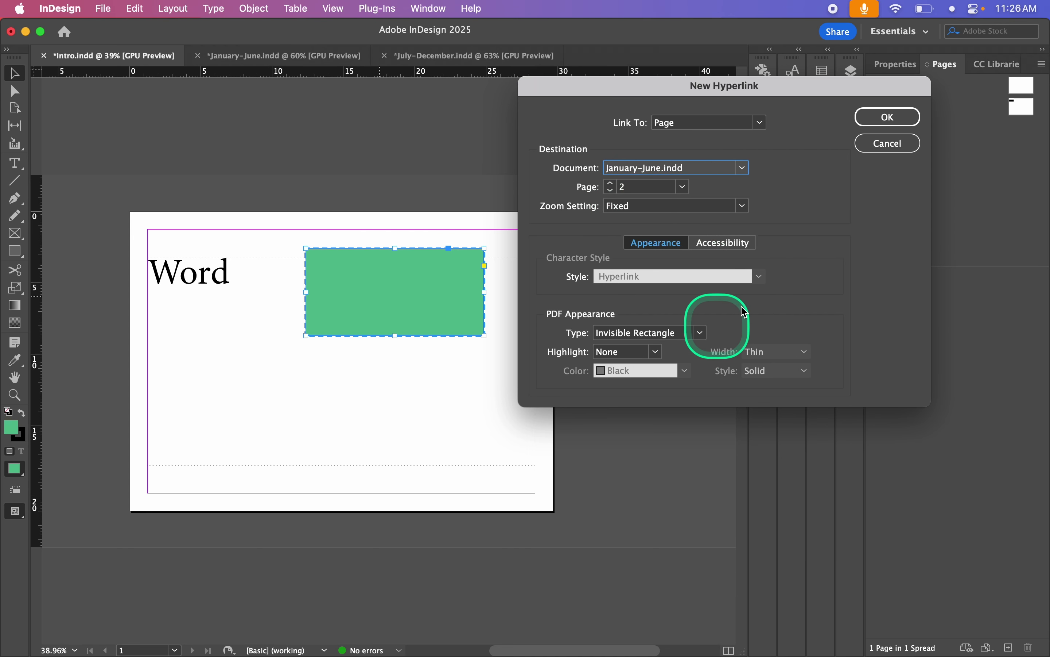
pyautogui.click(704, 173)
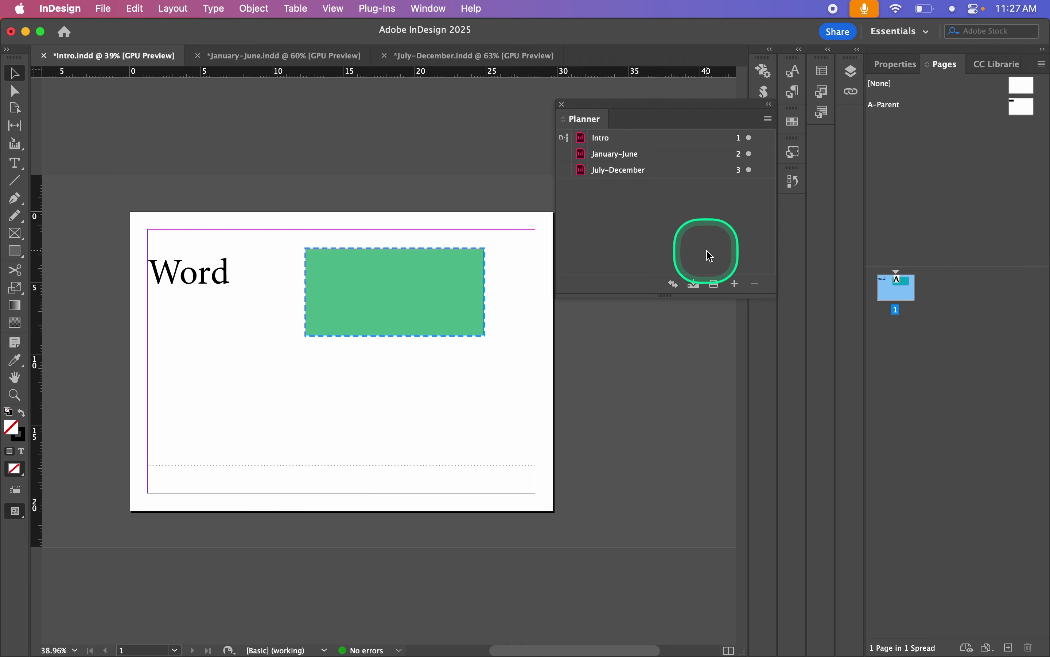
# - Review the Planner book's page numbering options, including the page order choices, and leave them as they are
pyautogui.click(769, 120)
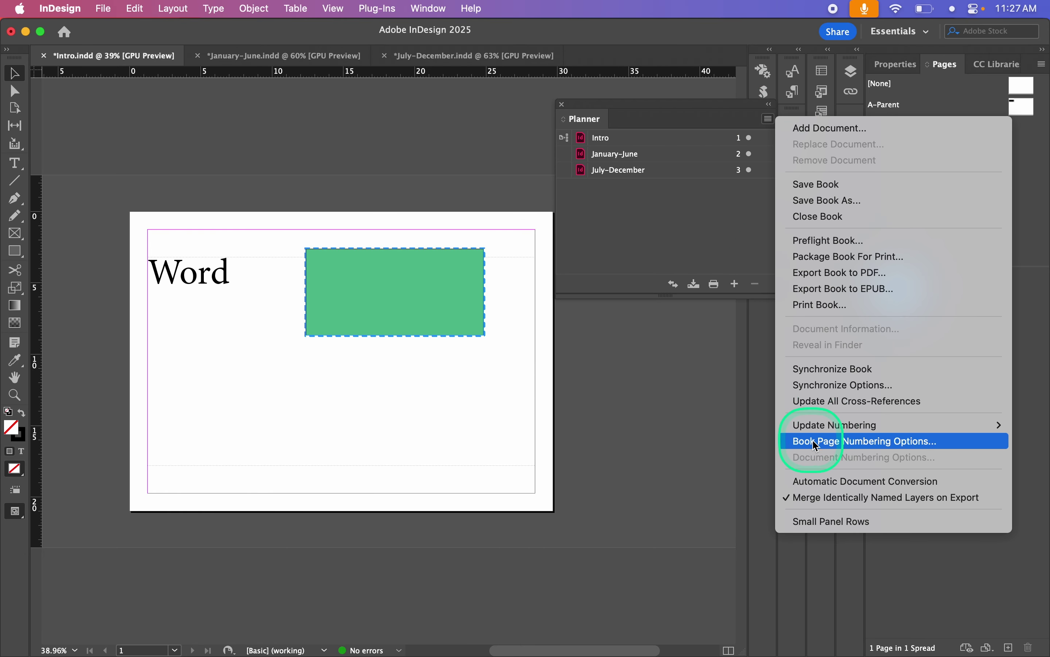
pyautogui.click(844, 442)
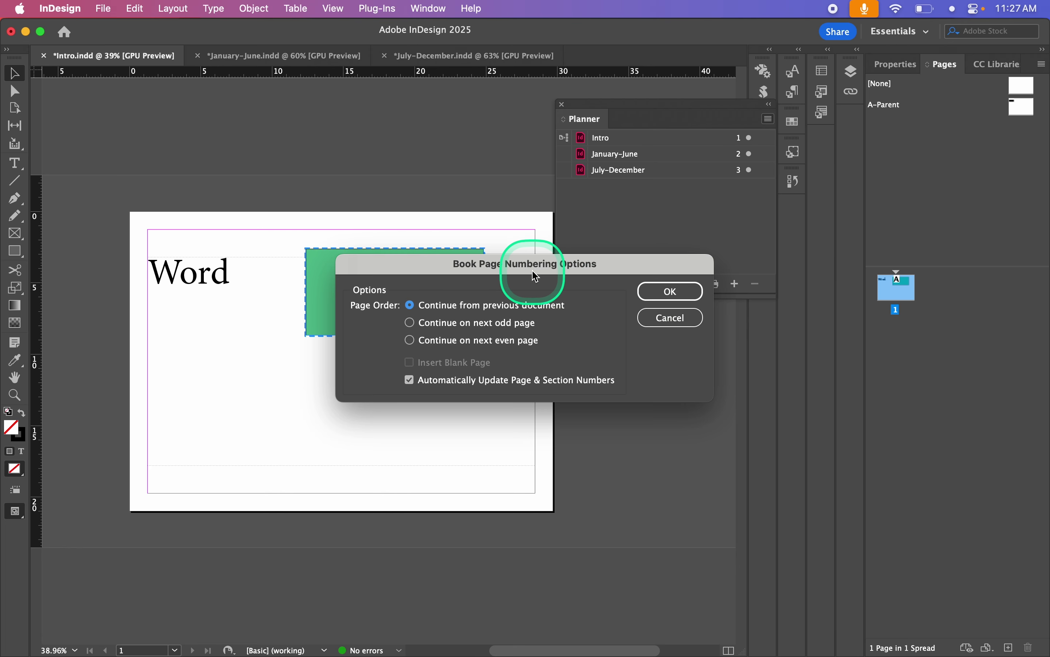
pyautogui.moveTo(539, 269); pyautogui.dragTo(645, 157)
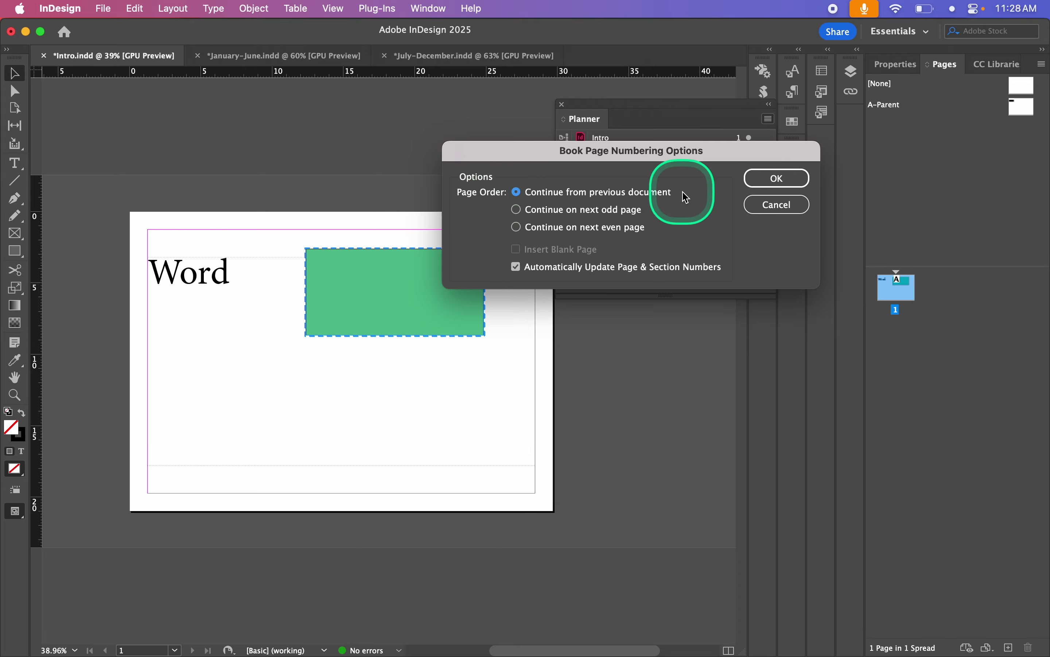
pyautogui.click(777, 204)
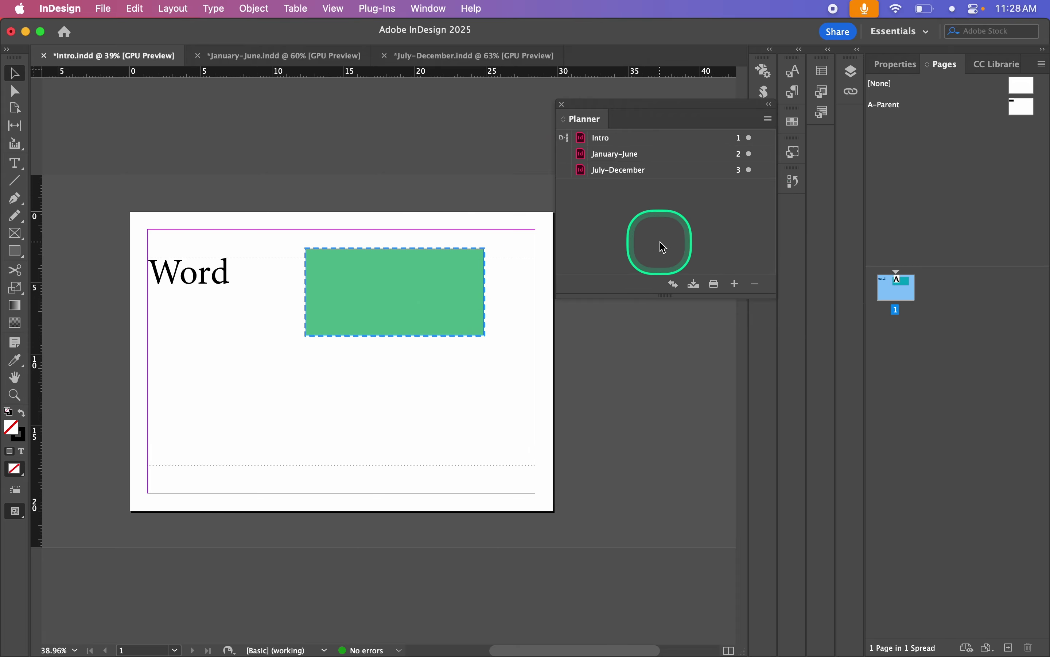
# - Examine the numbering and section options for page 2 of January-June, including the custom start number, and return to Intro
pyautogui.click(276, 56)
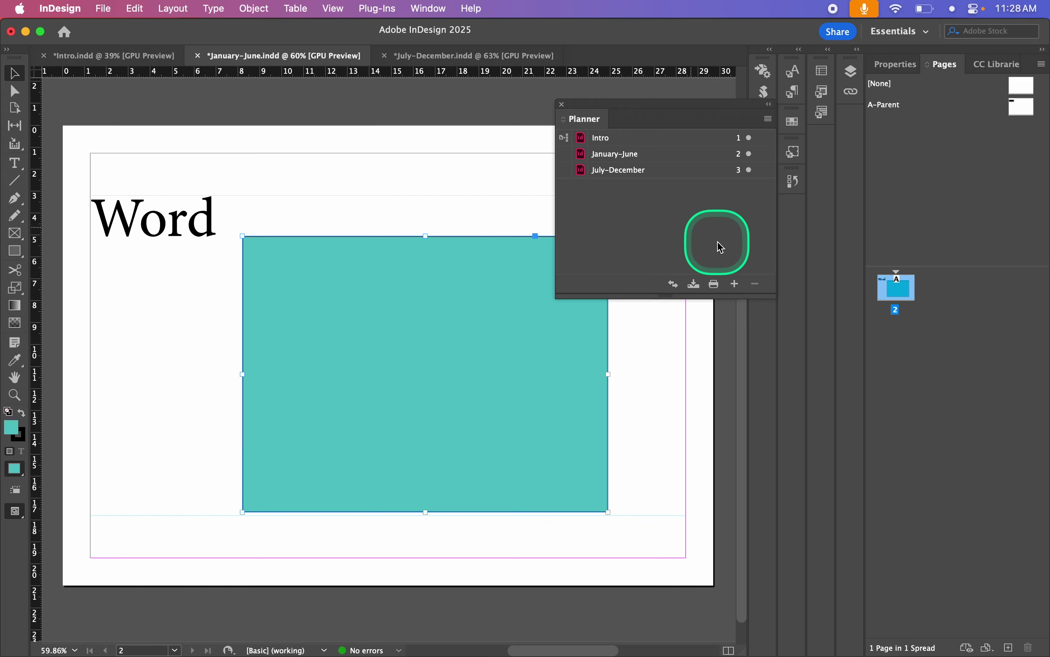
pyautogui.rightClick(901, 299)
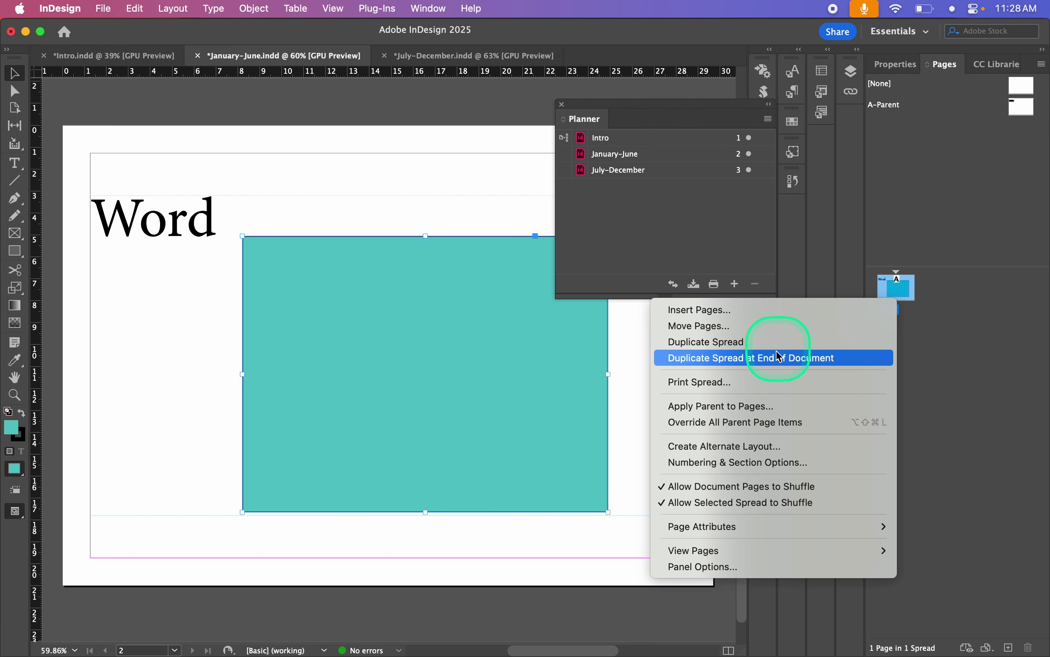
pyautogui.click(710, 469)
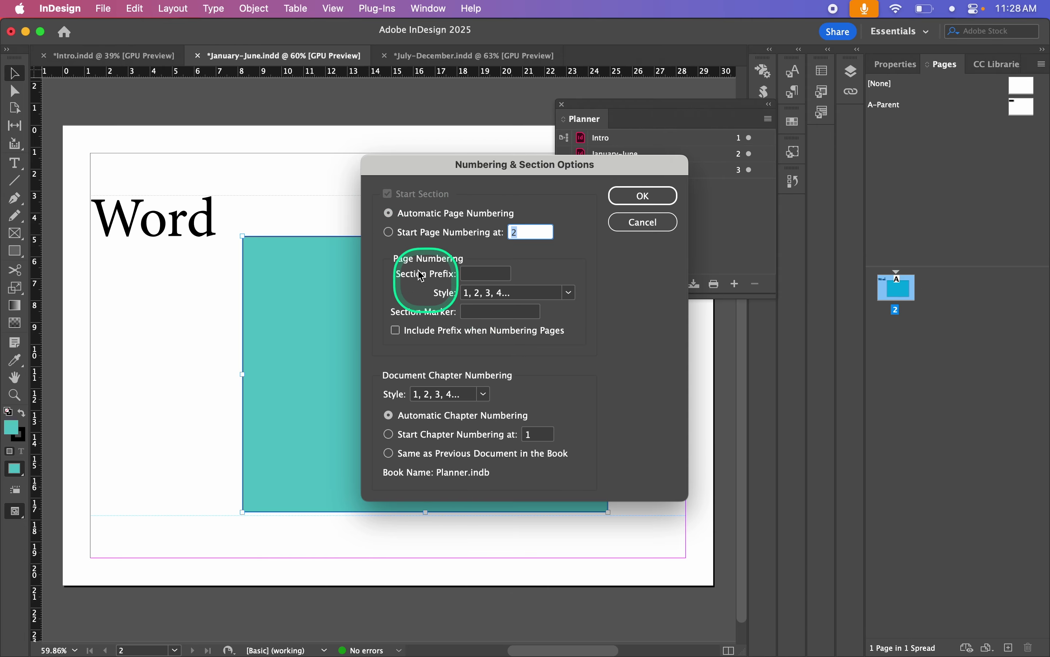
pyautogui.click(390, 232)
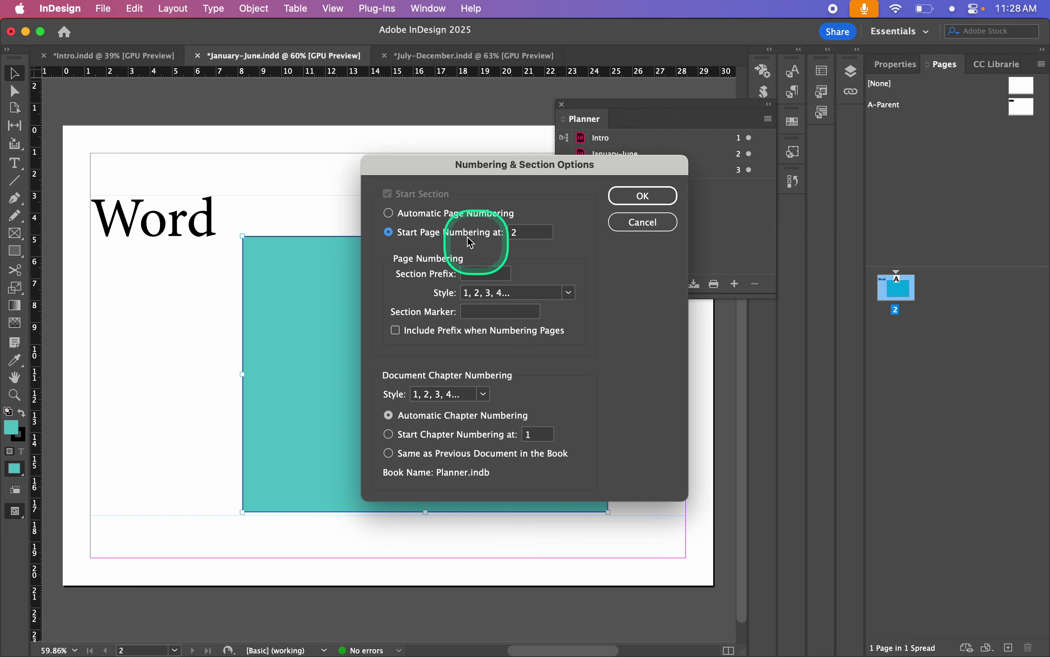
pyautogui.click(679, 224)
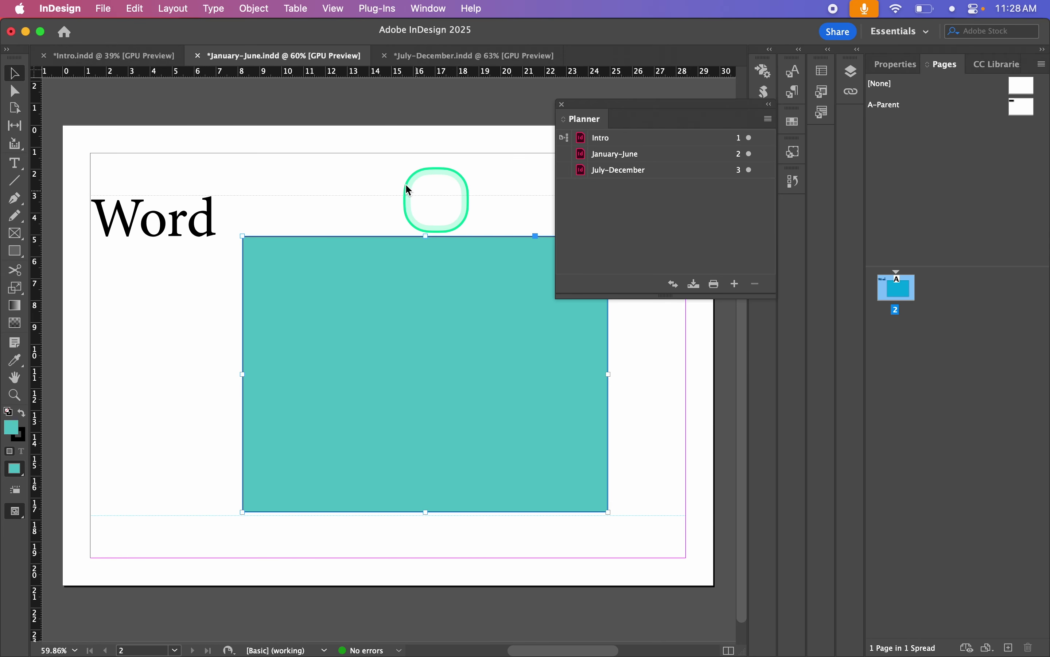
pyautogui.click(126, 63)
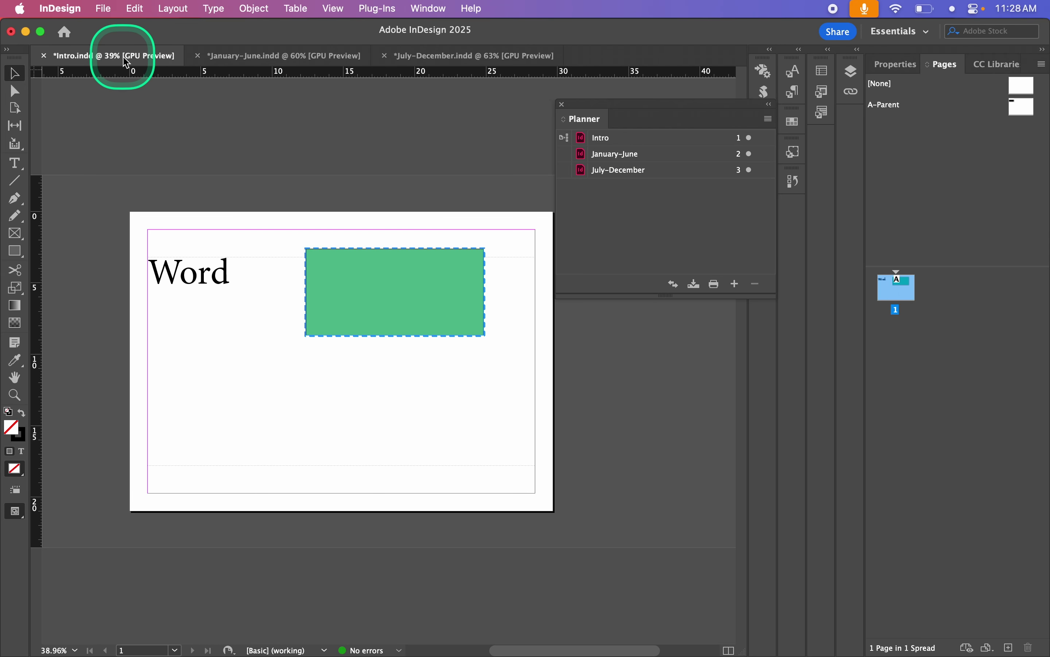
pyautogui.click(769, 118)
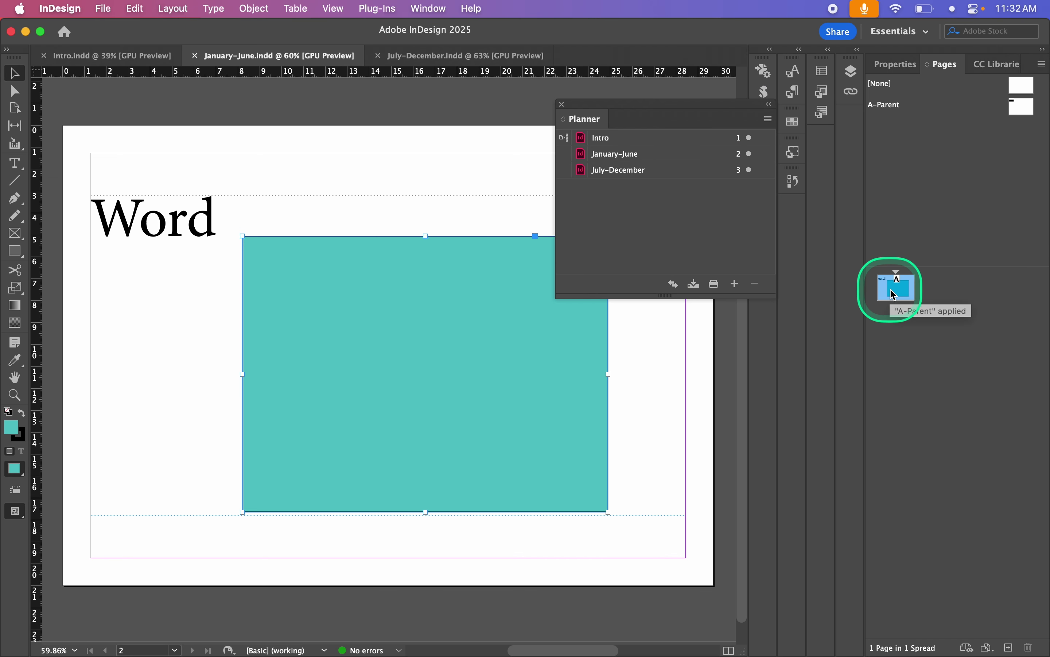
# - Set the page numbering of January-June to start at 1
pyautogui.rightClick(895, 294)
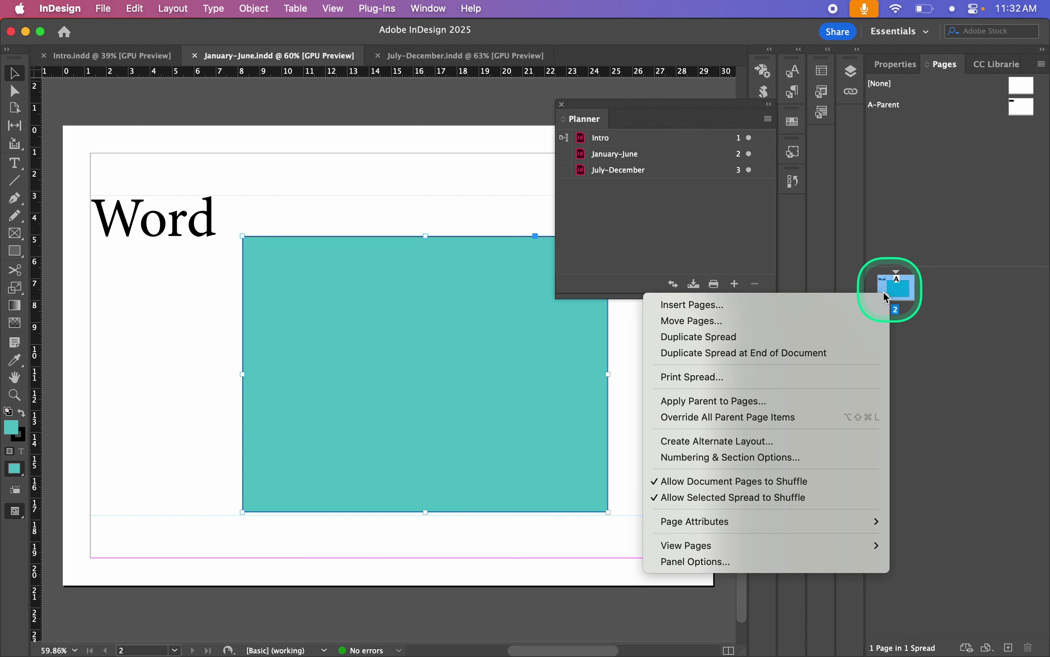
pyautogui.click(724, 457)
pyautogui.click(389, 232)
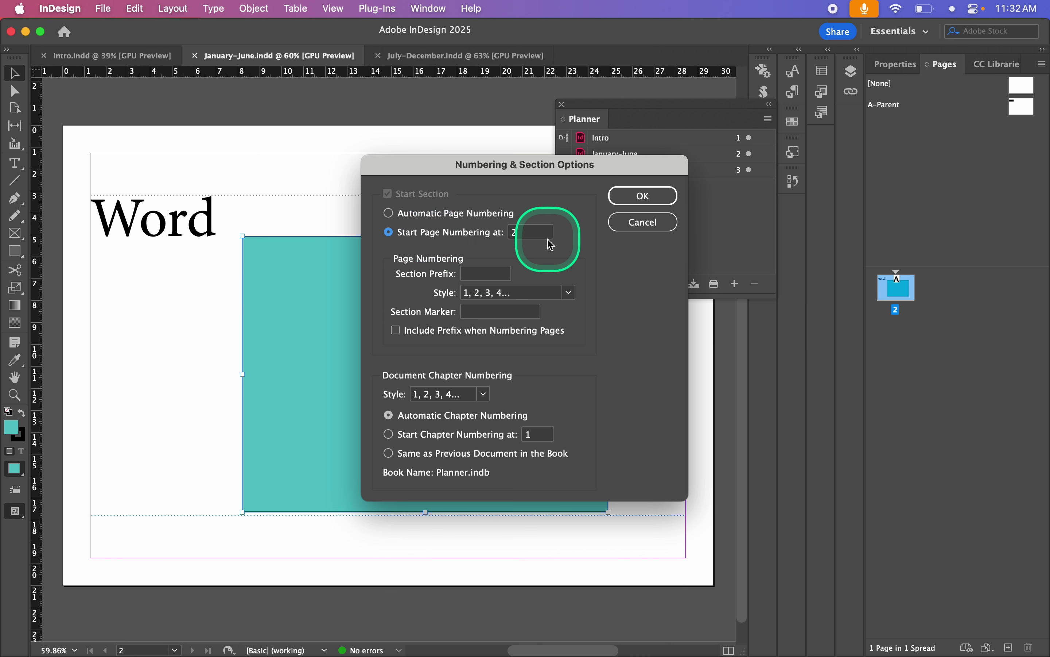
pyautogui.write('1')
pyautogui.press('Return')
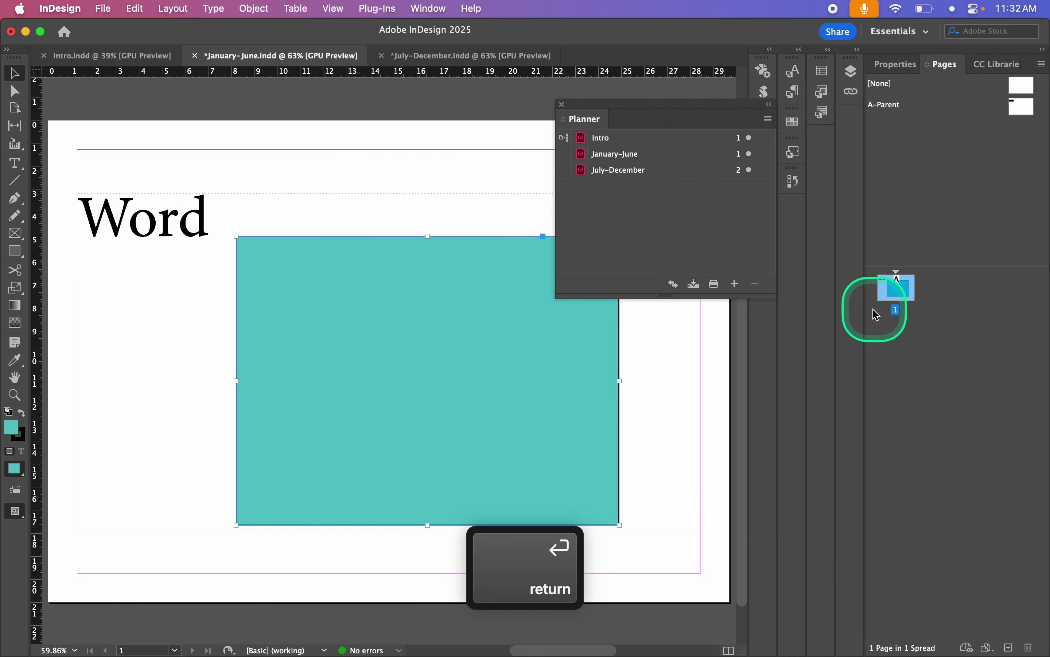
# - Return to the Intro document and look over the Planner book's commands for updating the numbering
pyautogui.click(71, 55)
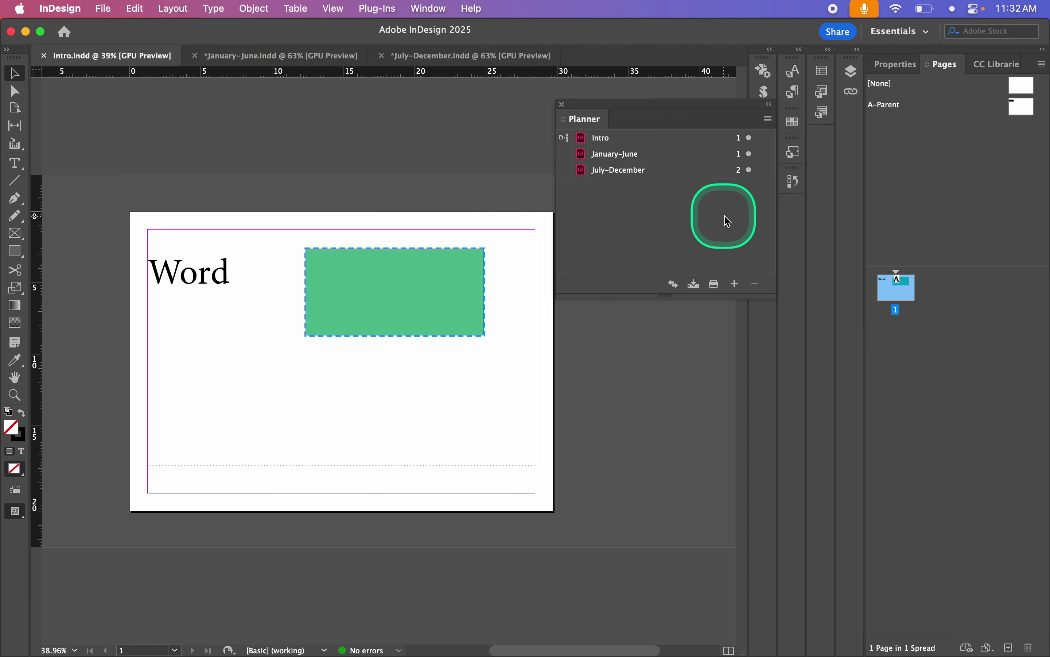
pyautogui.click(770, 120)
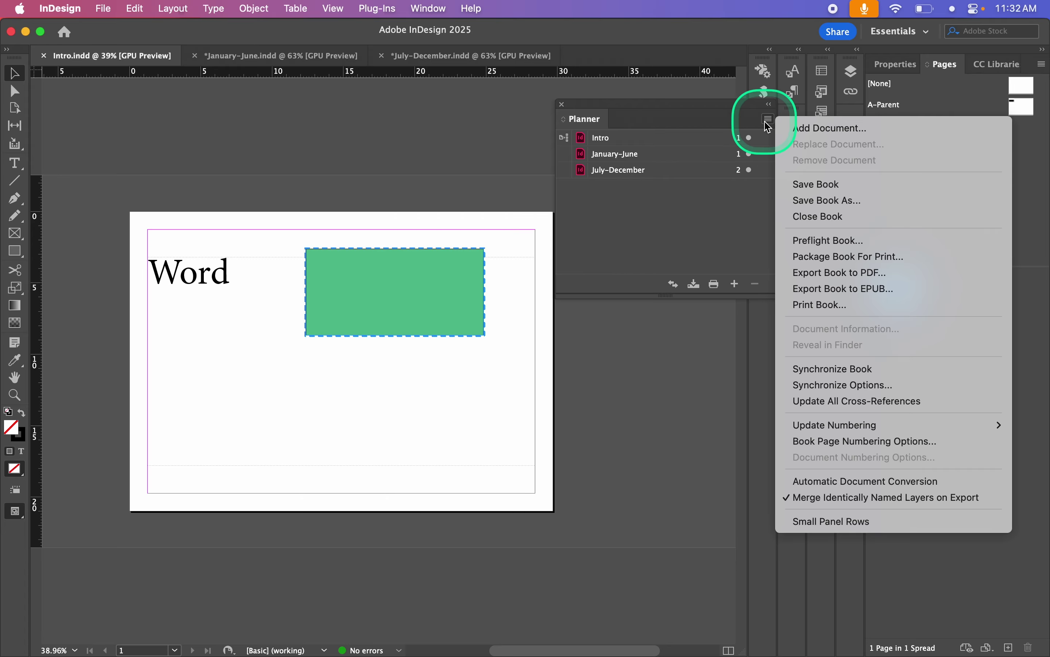
pyautogui.moveTo(873, 425)
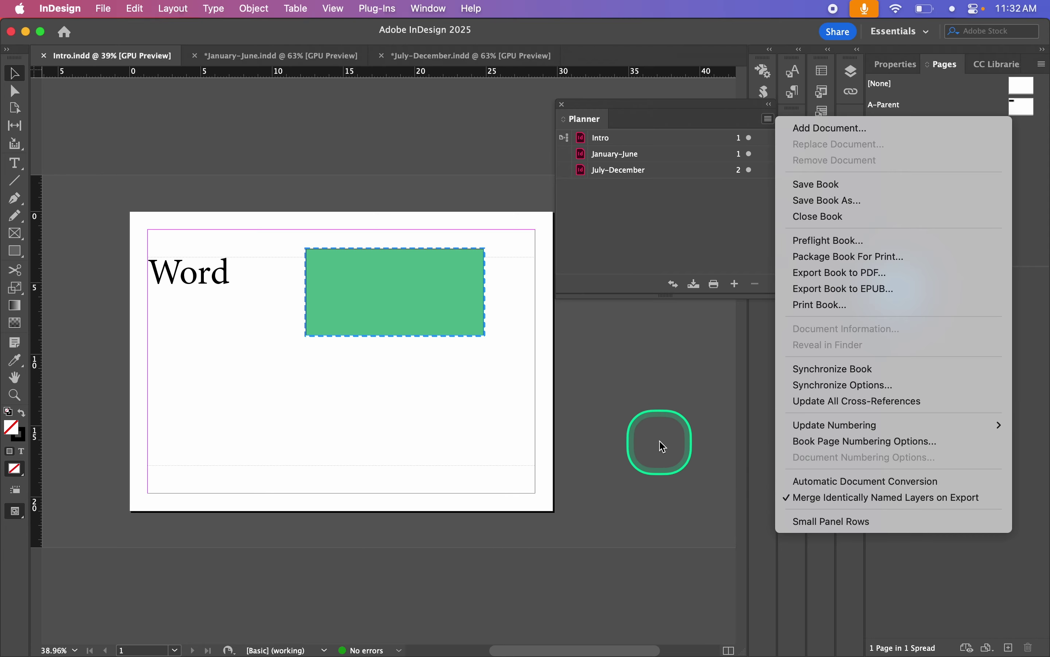
pyautogui.click(694, 461)
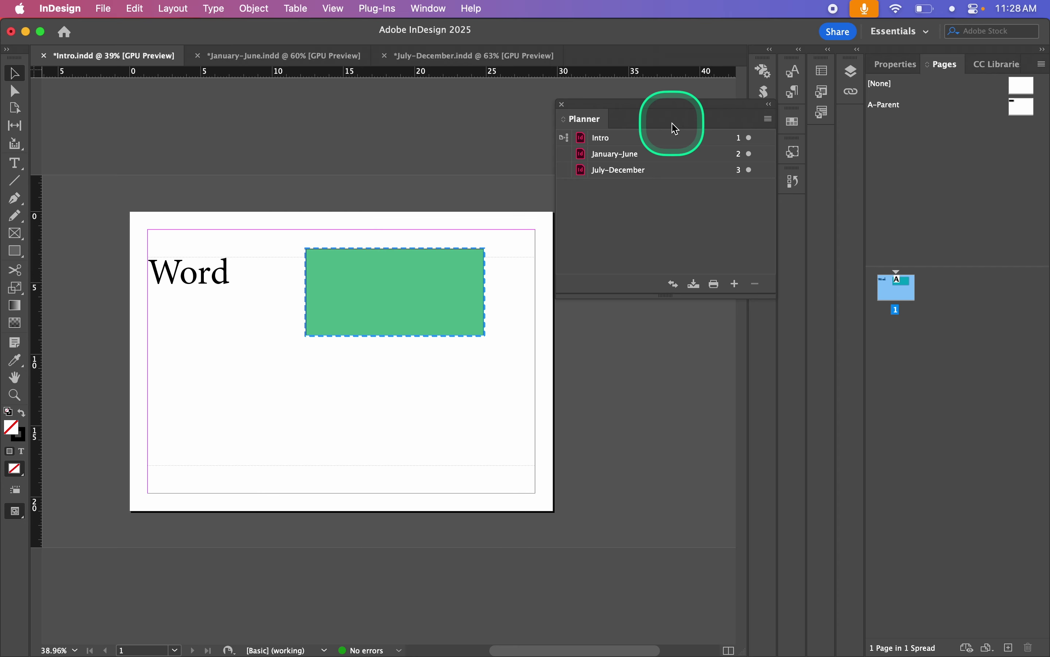
# - Save the Planner book
pyautogui.click(769, 118)
pyautogui.click(832, 193)
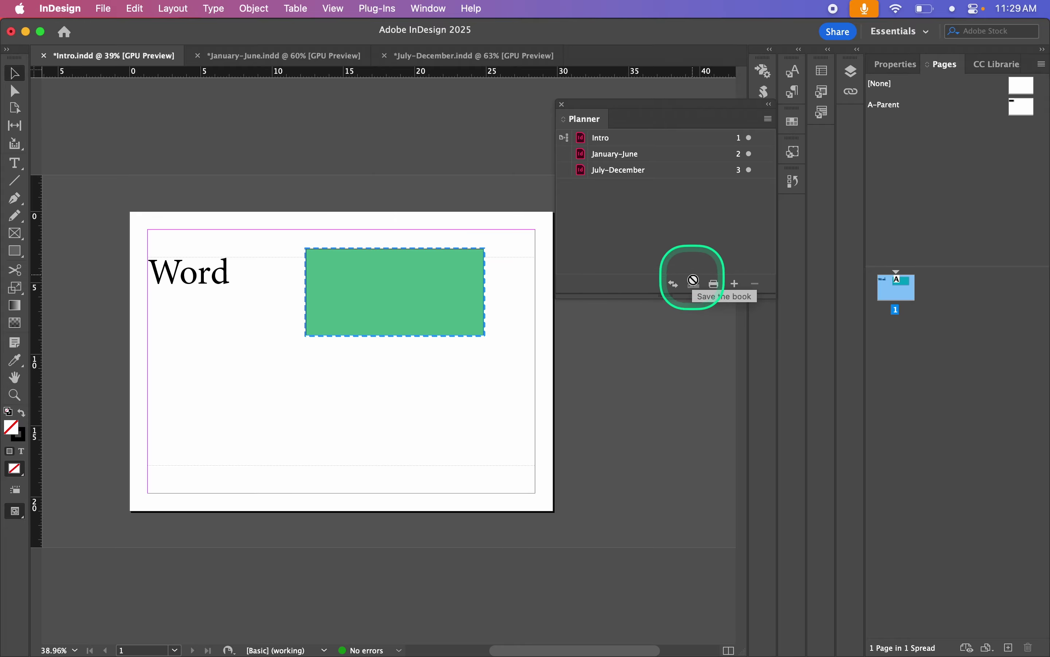
pyautogui.click(768, 121)
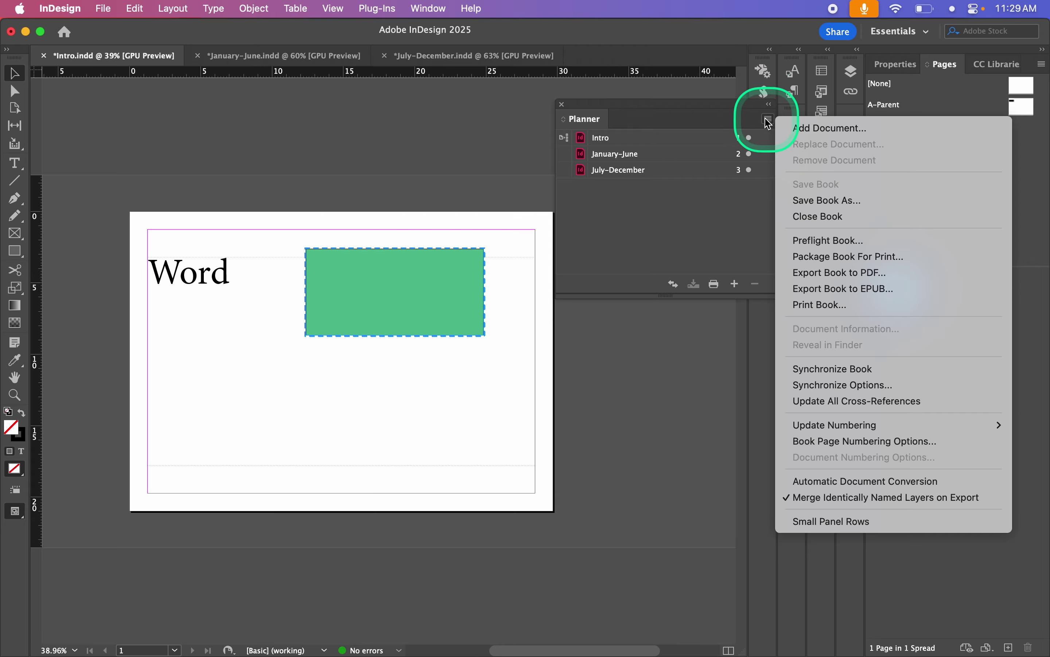
pyautogui.click(717, 208)
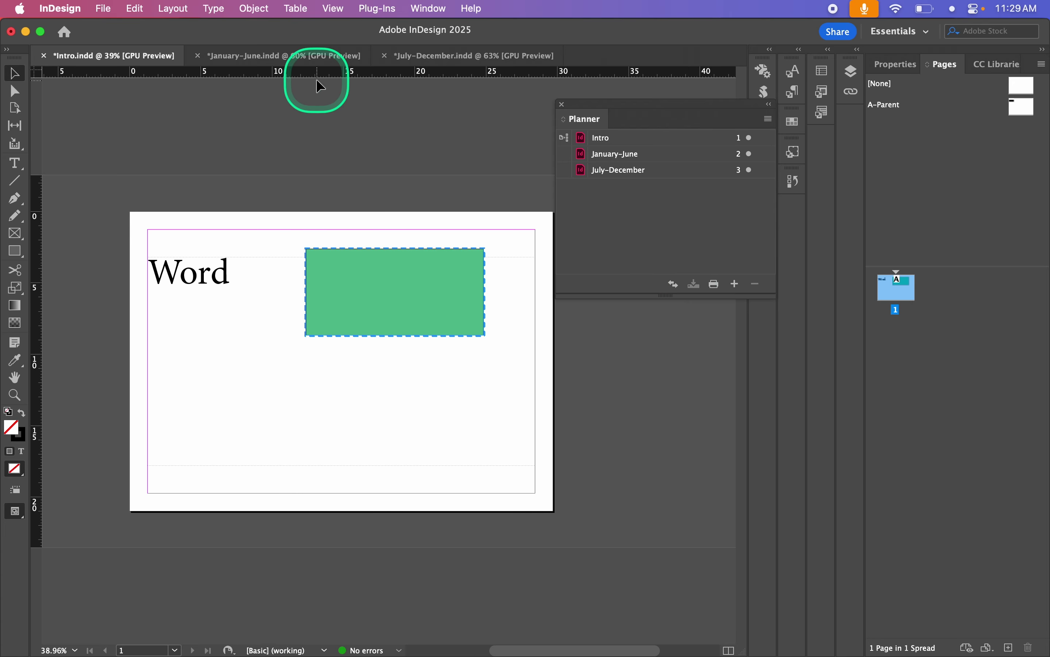
# - Save the Intro, January-June and July-December documents
pyautogui.press('super+s')
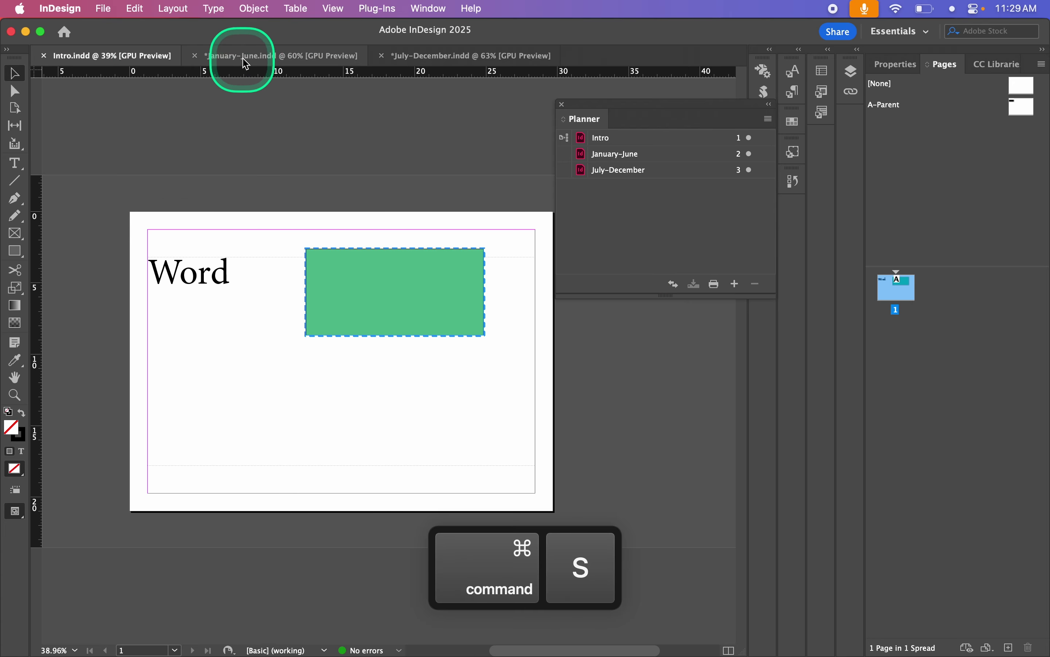
pyautogui.click(246, 56)
pyautogui.press('super+s')
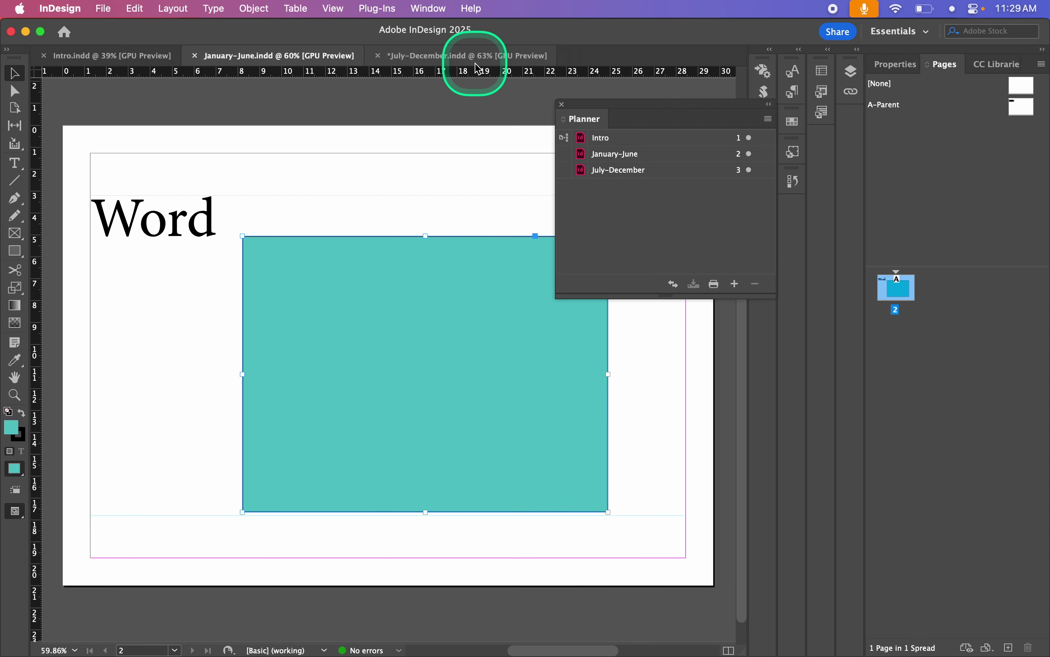
pyautogui.click(449, 56)
pyautogui.press('super+s')
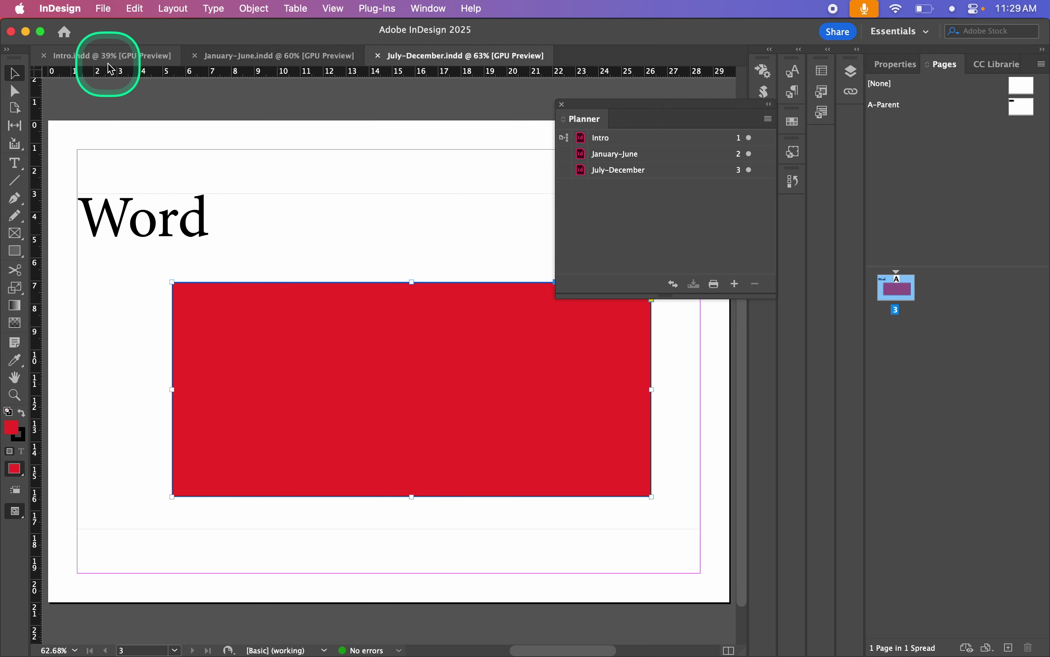
# - Start exporting the whole book from Intro as Adobe PDF (Print), named Planner, in the Book Tutorial folder
pyautogui.click(109, 56)
pyautogui.click(769, 119)
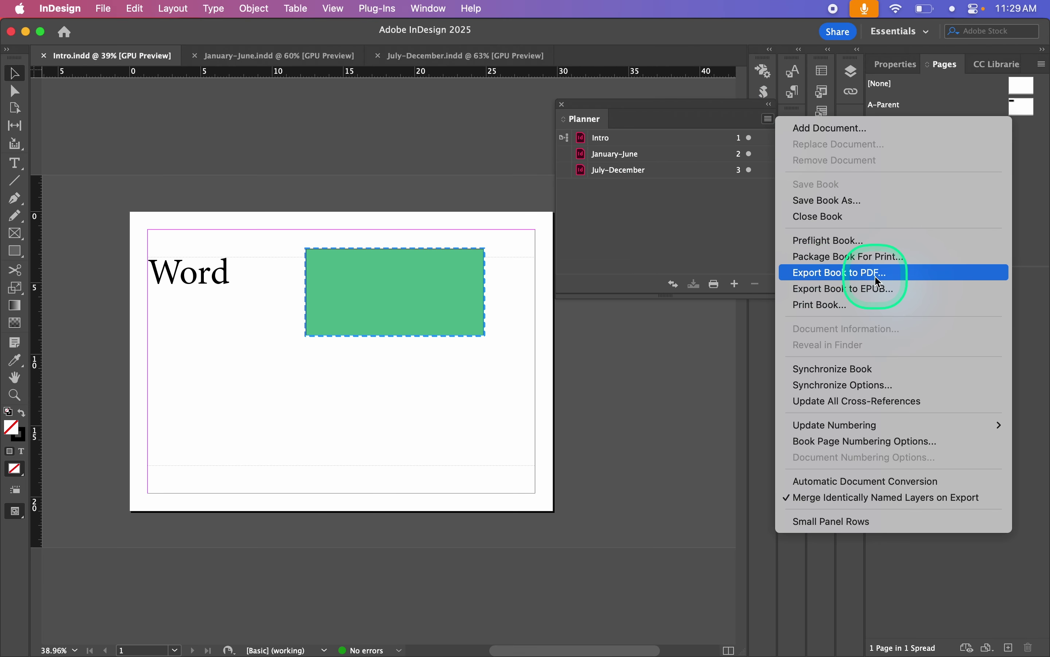
pyautogui.click(907, 276)
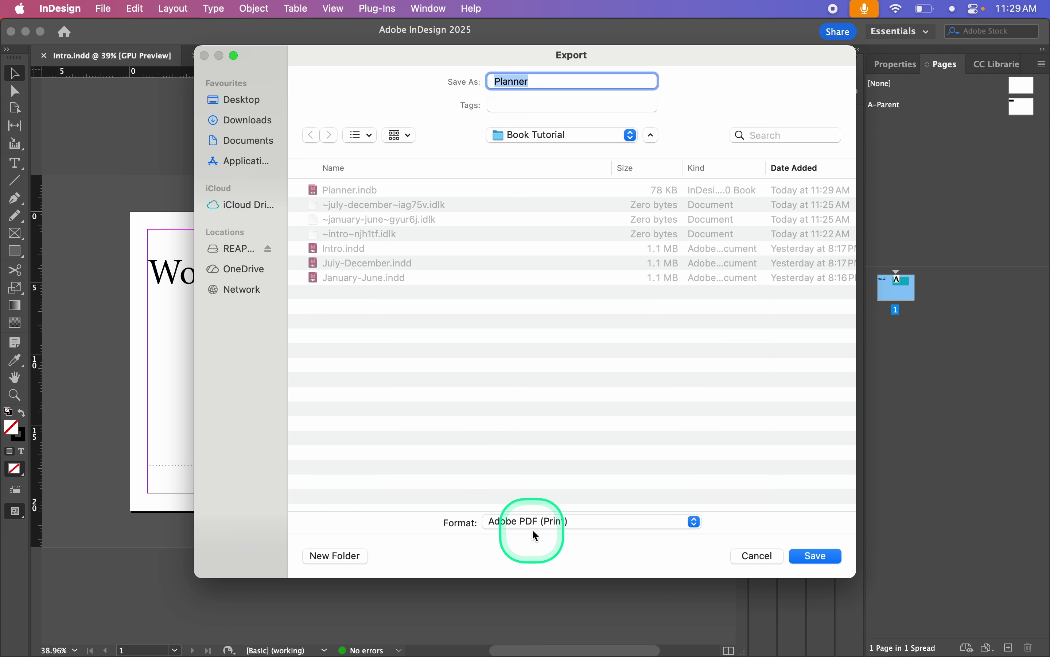
pyautogui.click(552, 523)
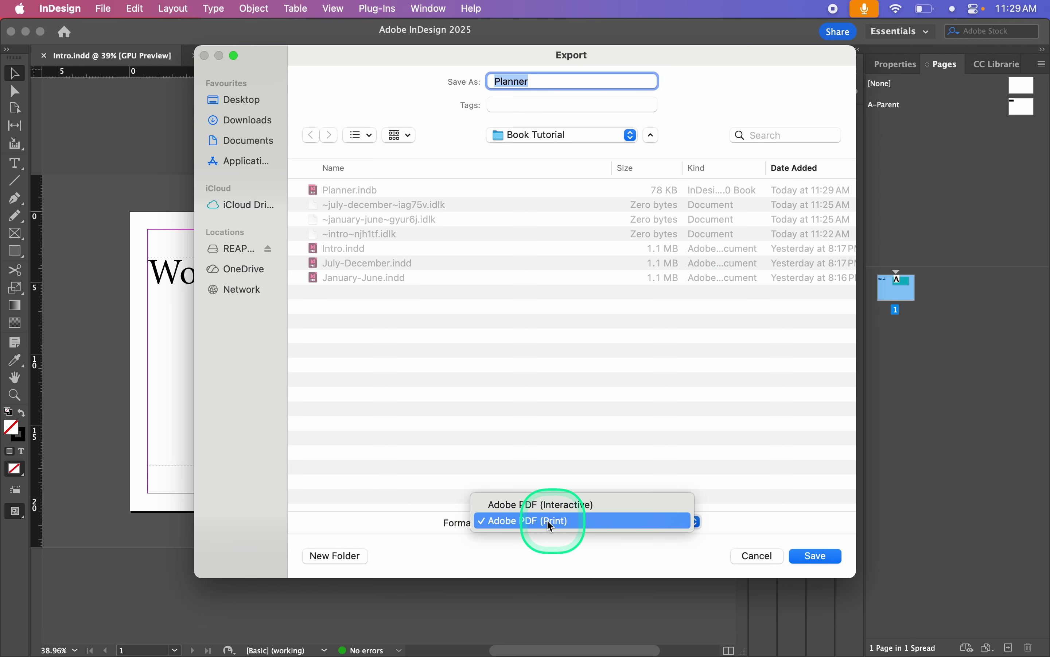
pyautogui.click(763, 499)
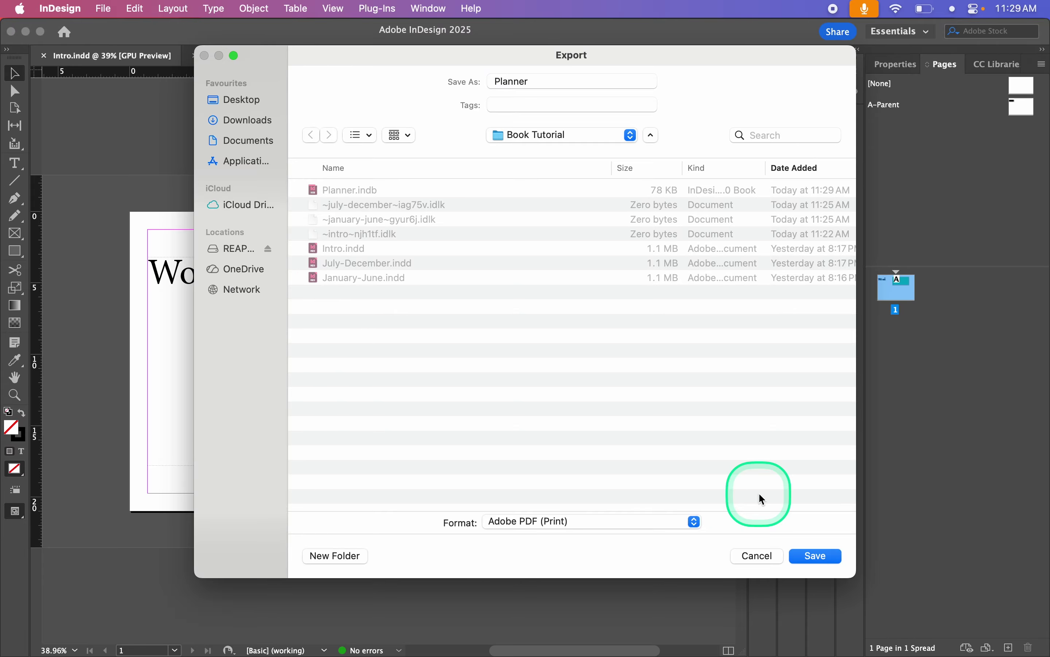
pyautogui.click(823, 556)
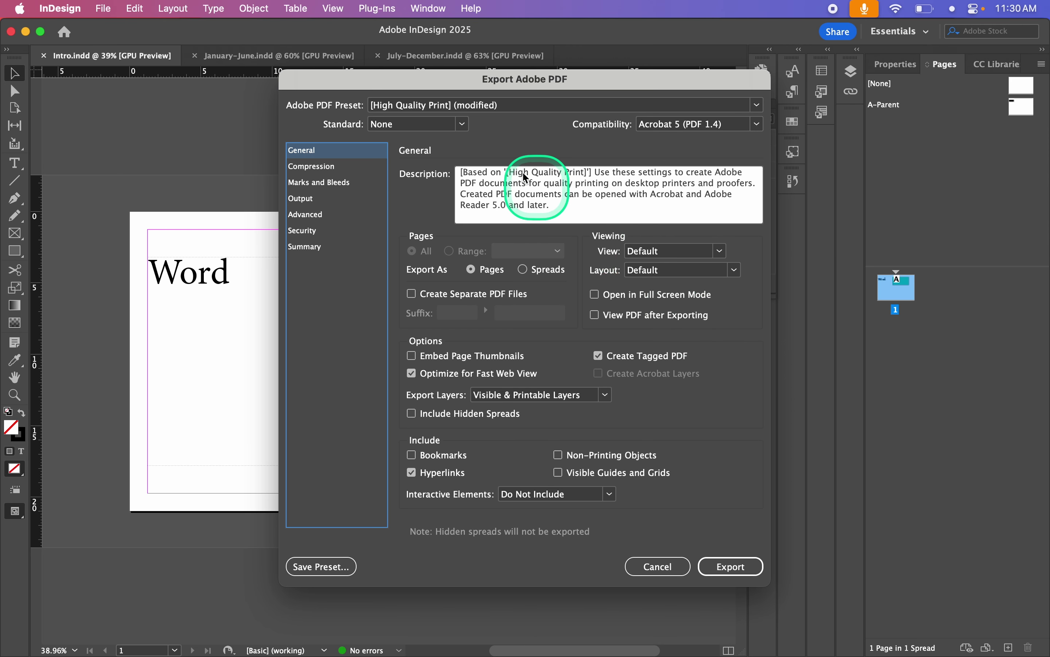
# - Export the PDF with the High Quality Print preset and hyperlinks included
pyautogui.click(367, 107)
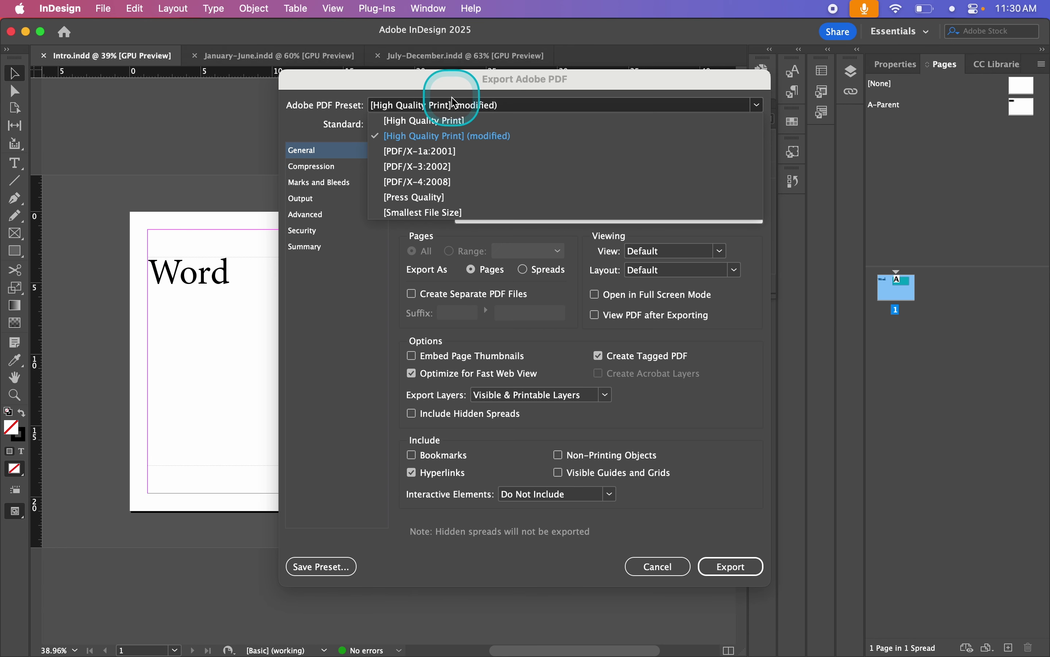
pyautogui.click(432, 119)
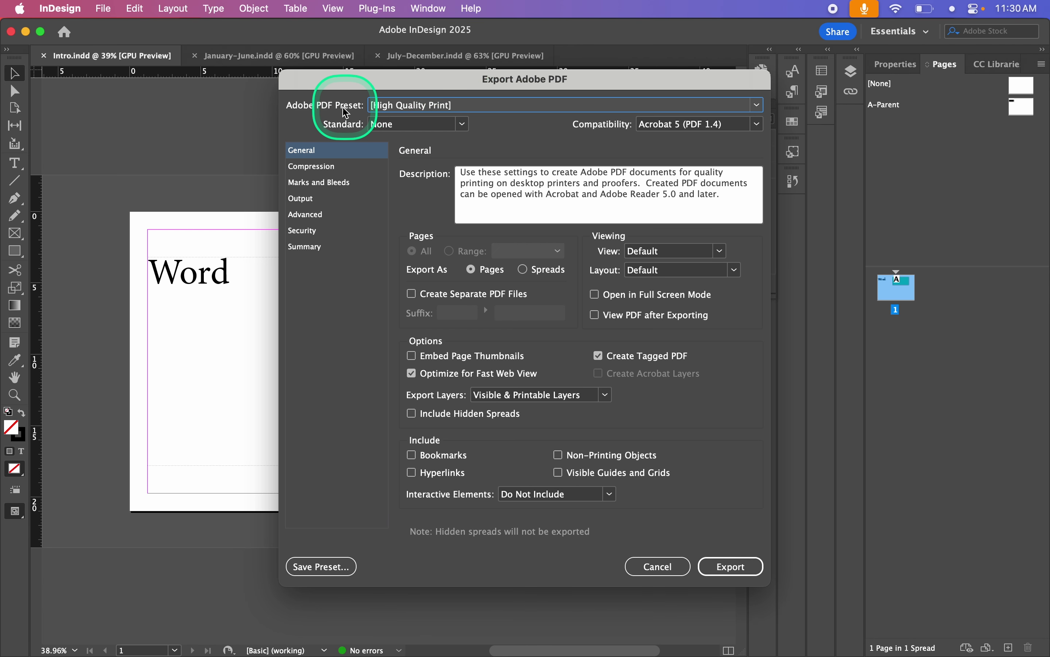
pyautogui.click(413, 473)
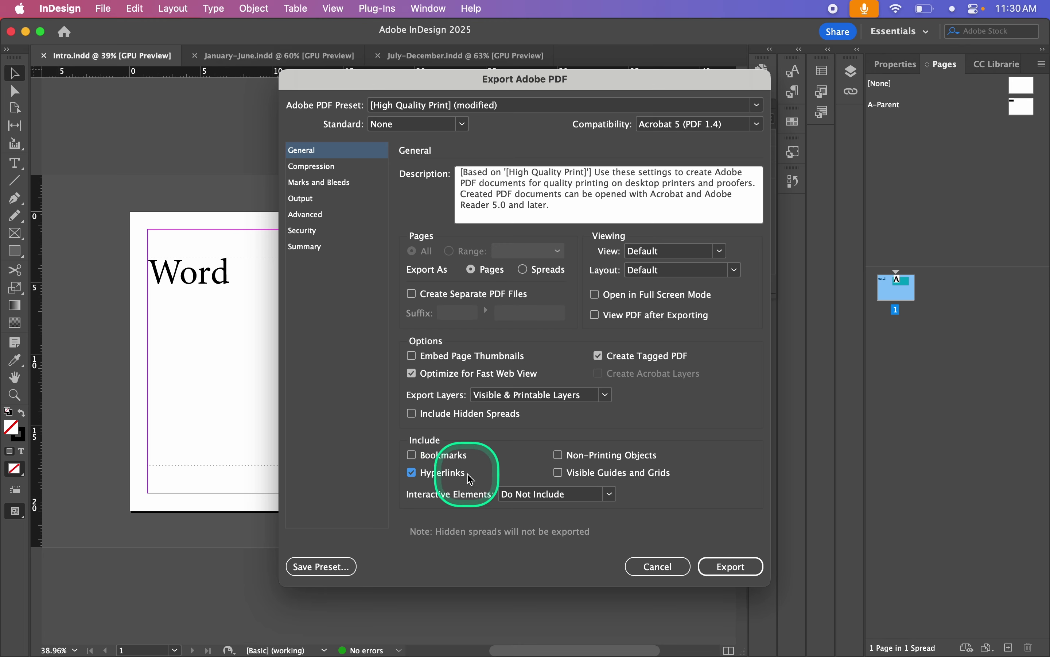
pyautogui.click(708, 567)
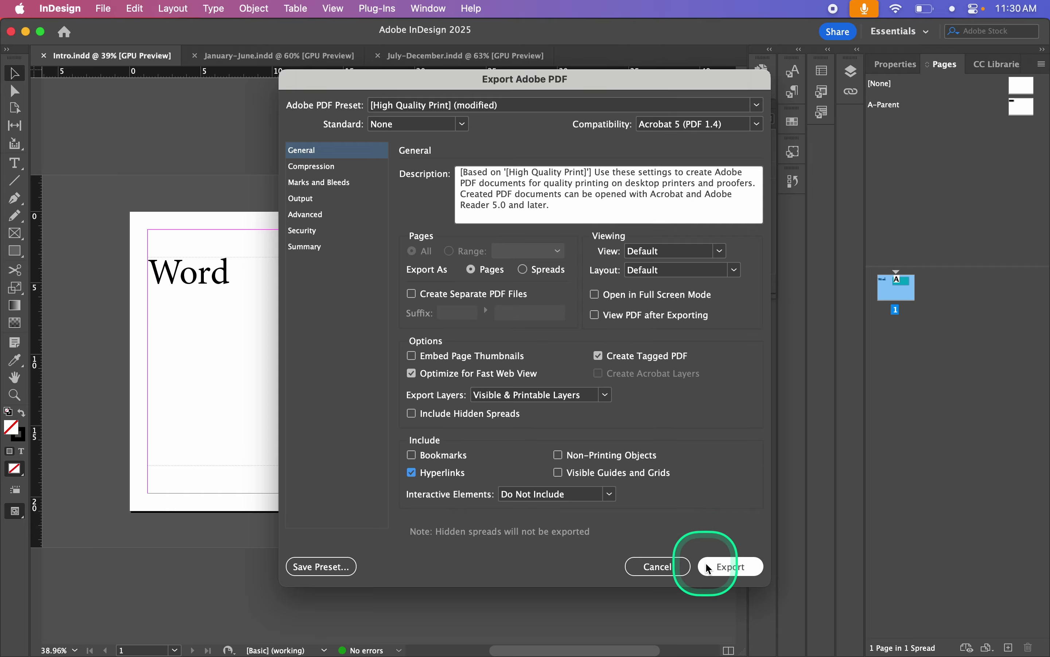
pyautogui.click(743, 571)
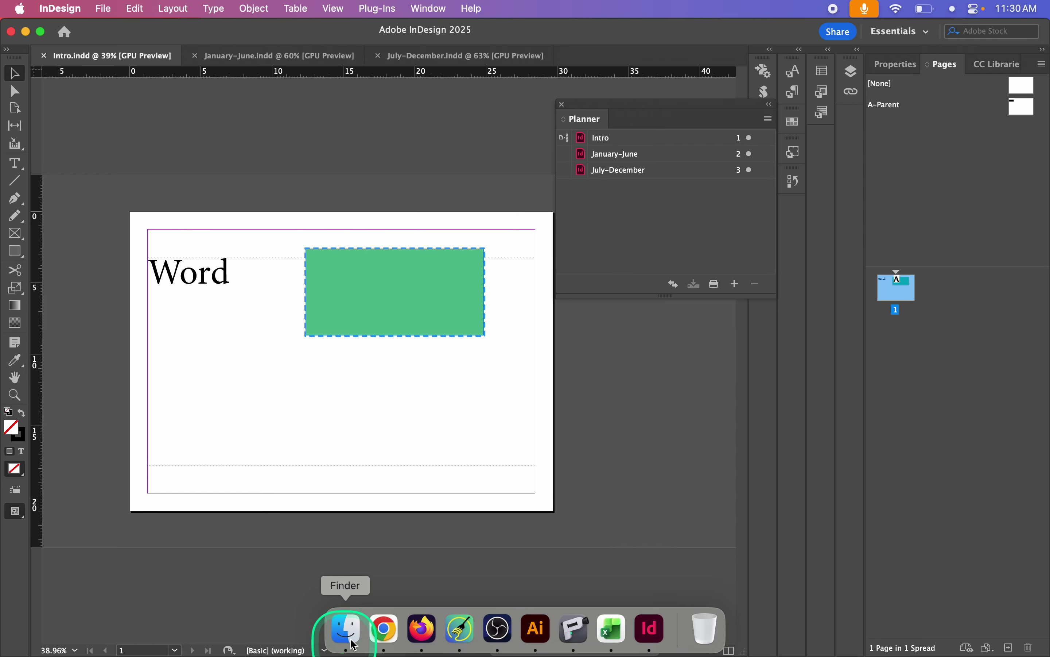
# - Switch to Finder and preview the pages of the exported Planner.pdf in the Book Tutorial folder
pyautogui.click(361, 643)
pyautogui.click(480, 191)
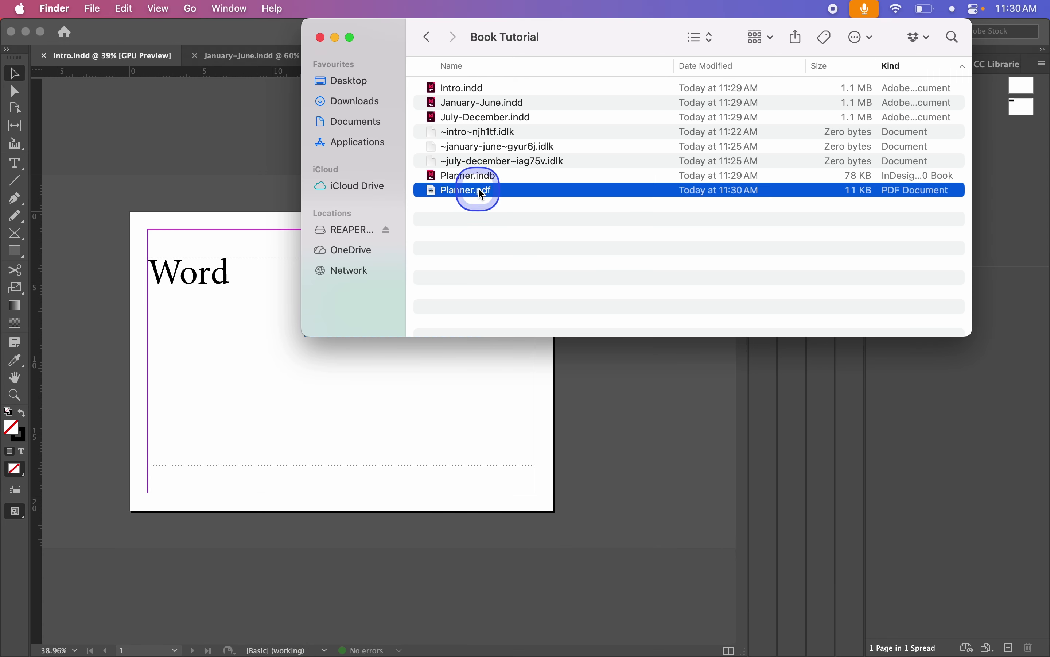
pyautogui.press('space')
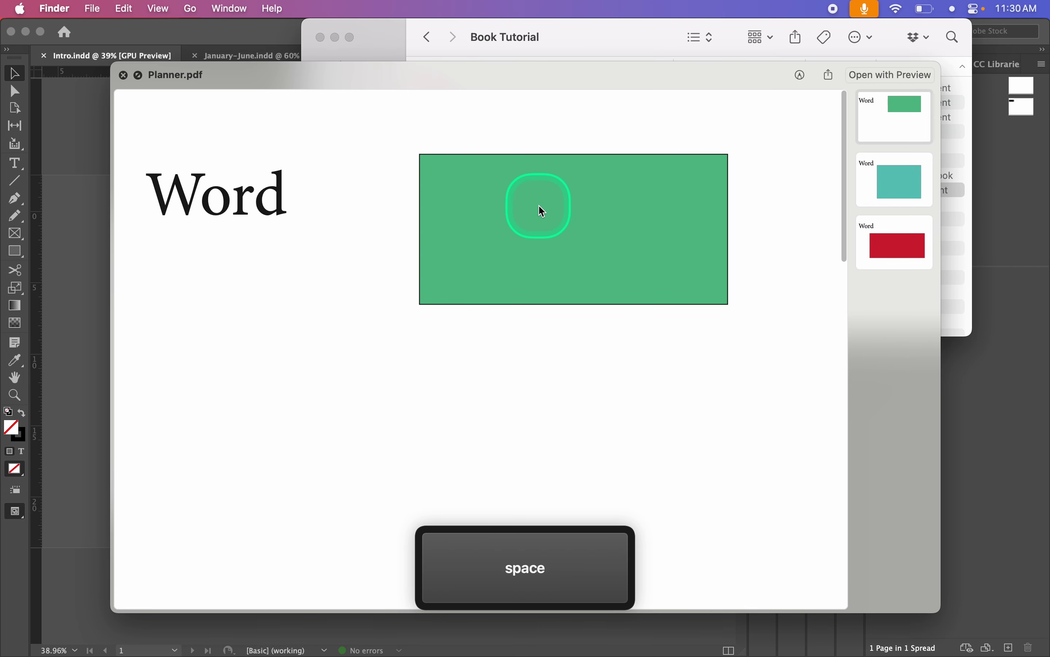
pyautogui.scroll(-5, 582, 217)
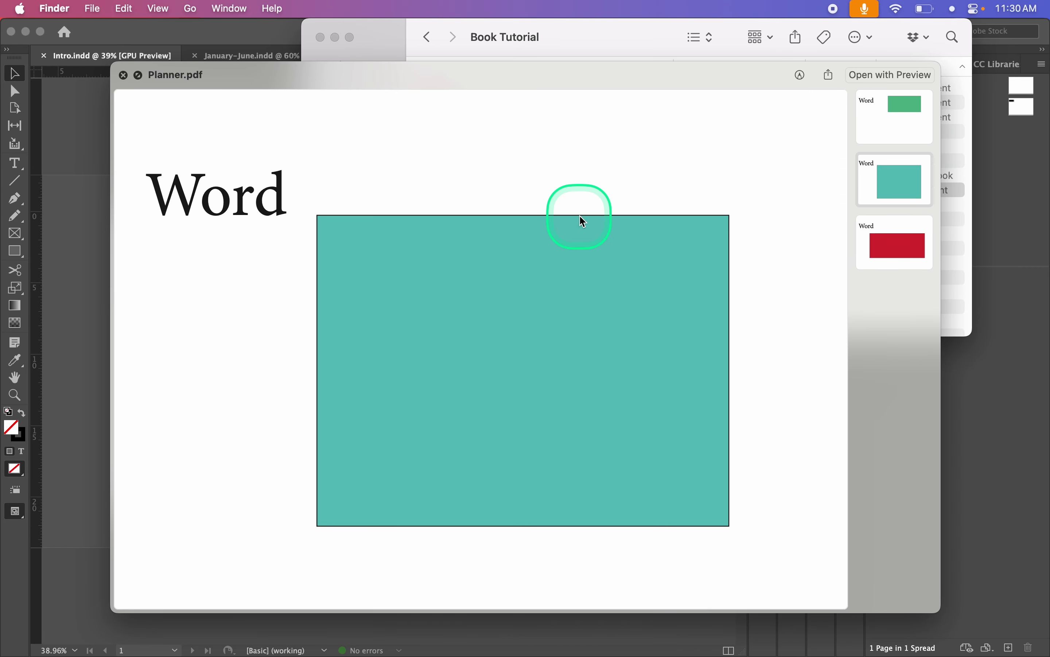
pyautogui.scroll(5, 580, 221)
pyautogui.scroll(-5, 534, 225)
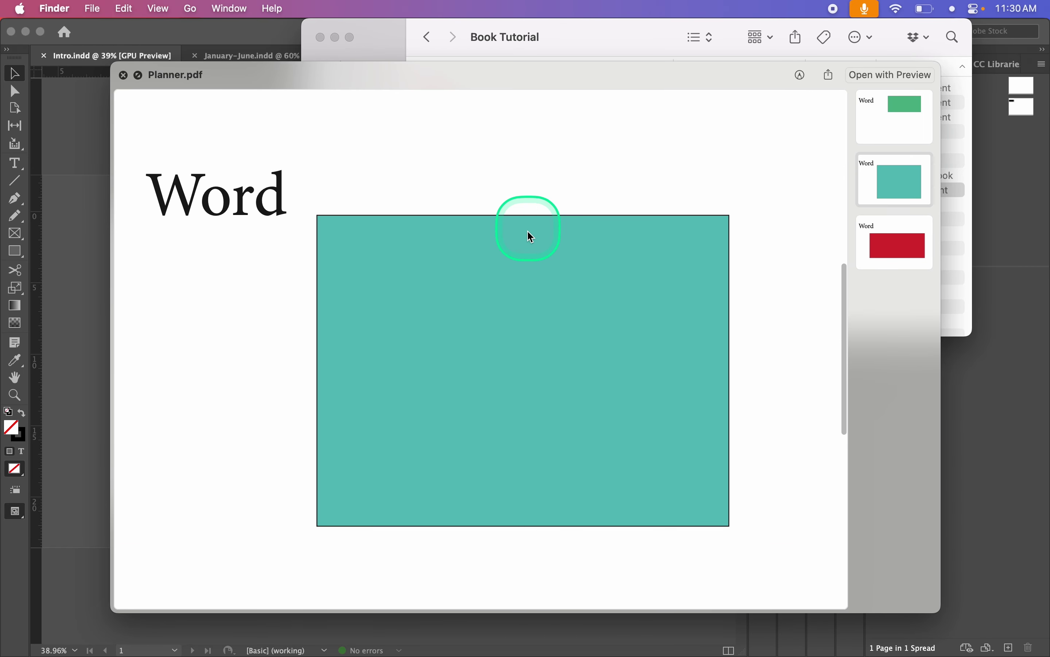
pyautogui.scroll(4, 528, 235)
pyautogui.scroll(-4, 599, 217)
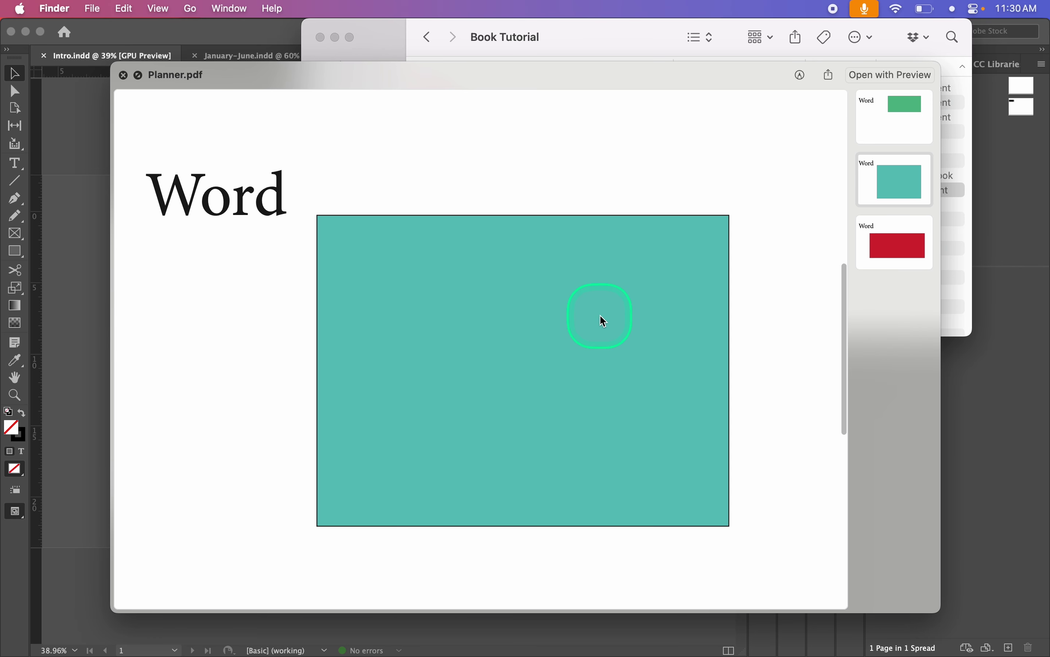
pyautogui.scroll(5, 600, 317)
pyautogui.scroll(-8, 600, 317)
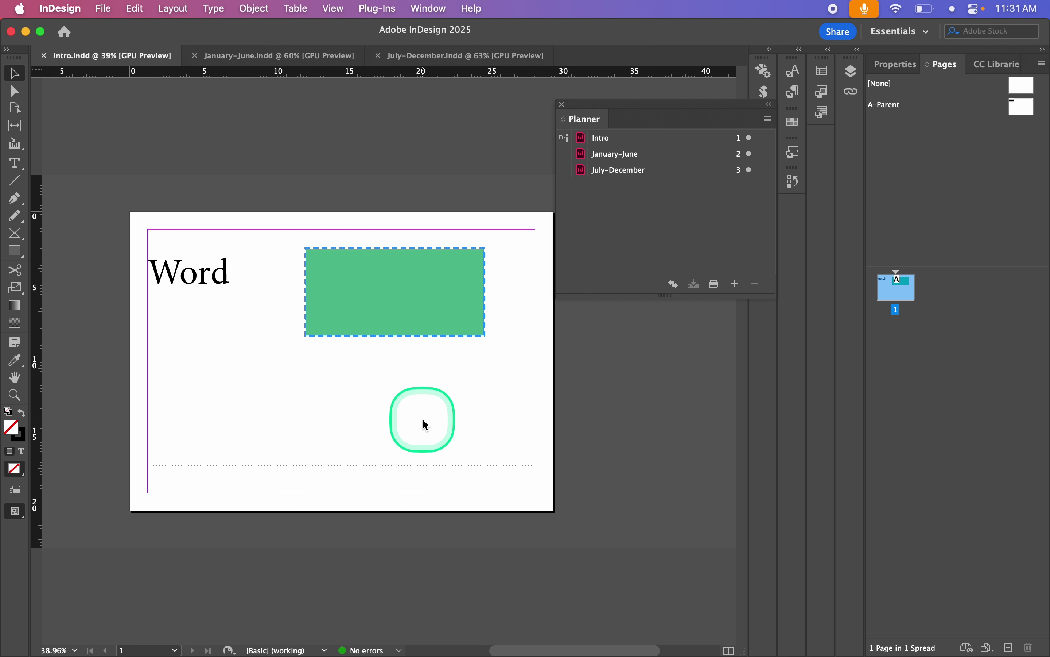
# - Start packaging the Planner book for print and review its fonts, links, colors, print settings and plug-ins
pyautogui.click(770, 118)
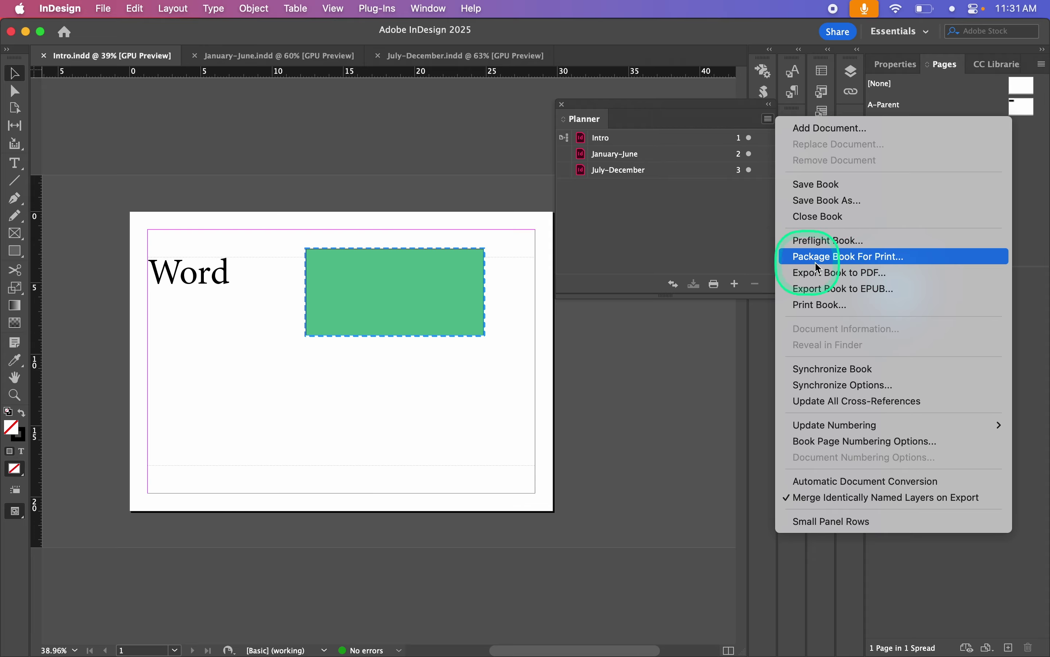
pyautogui.click(847, 258)
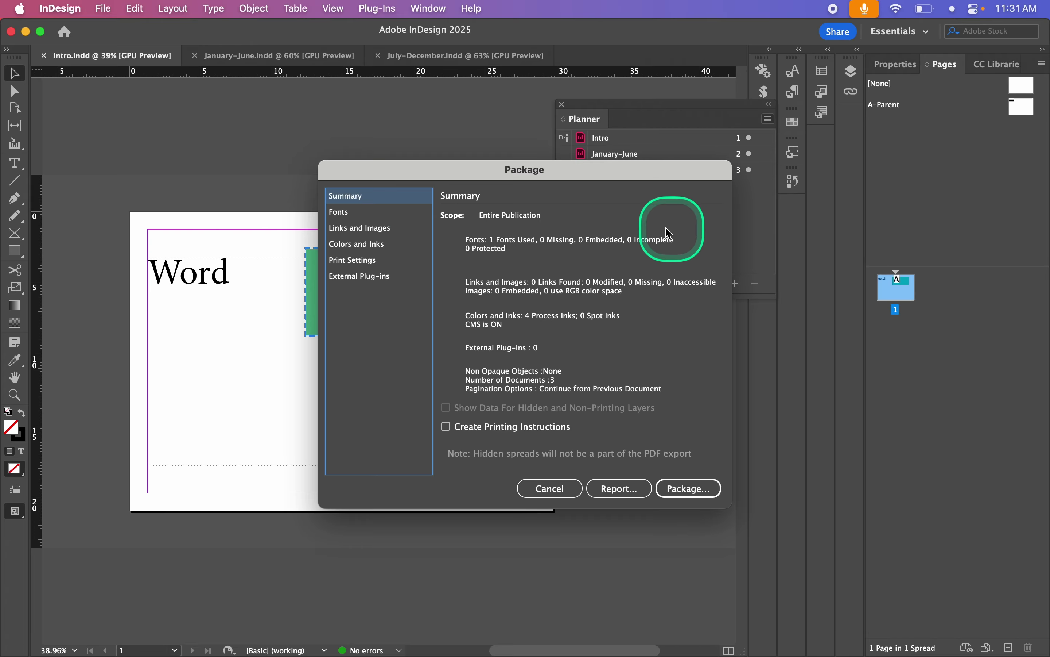
pyautogui.moveTo(521, 172); pyautogui.dragTo(582, 59)
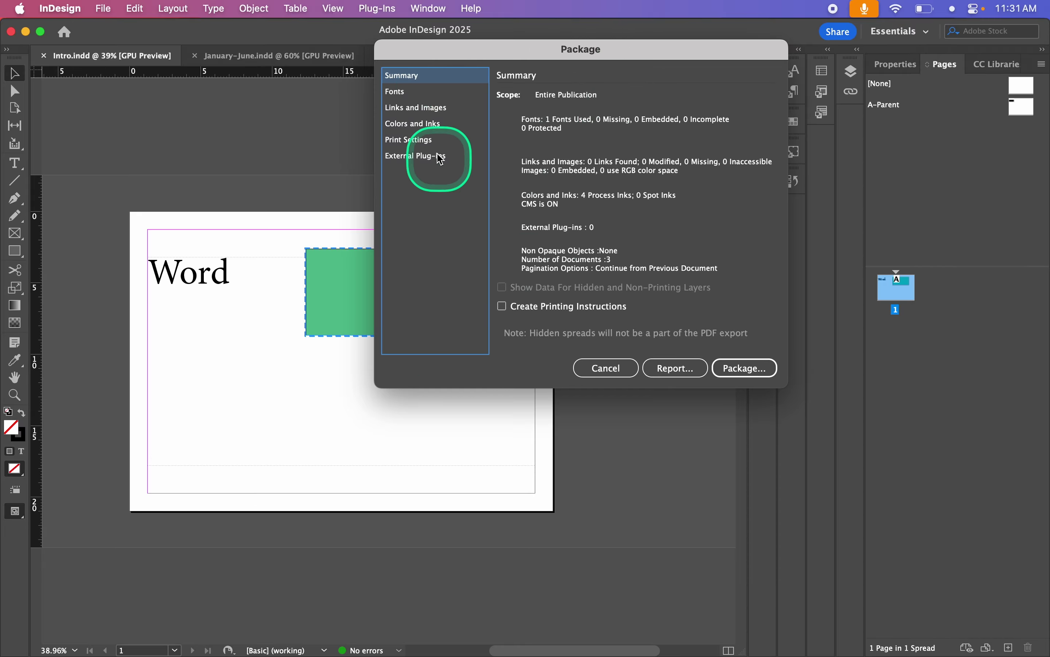
pyautogui.click(396, 92)
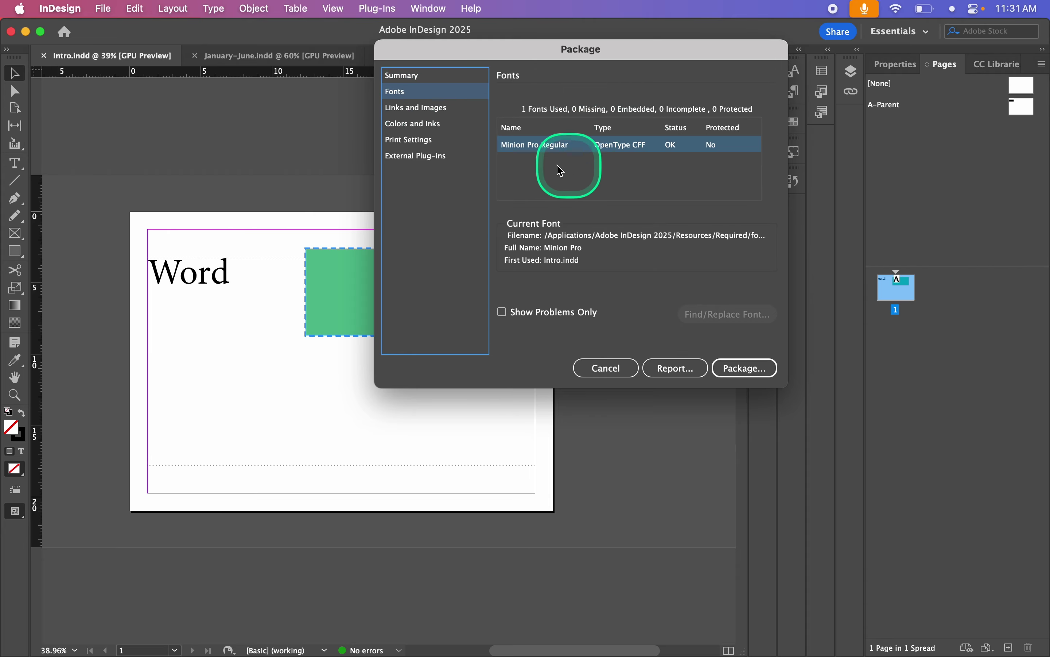
pyautogui.click(432, 108)
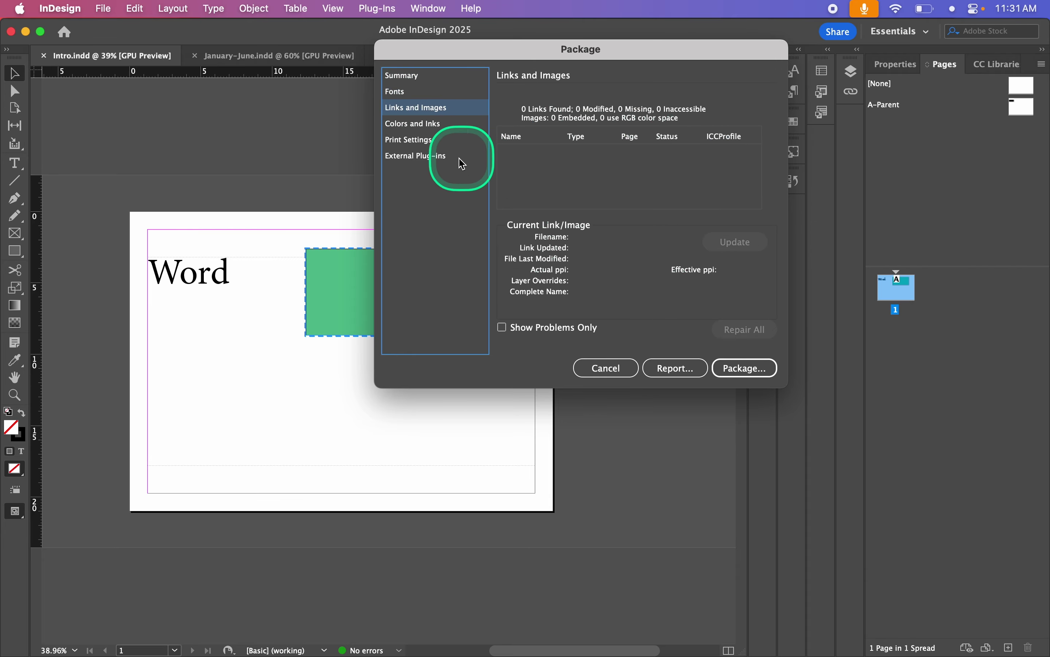
pyautogui.click(432, 125)
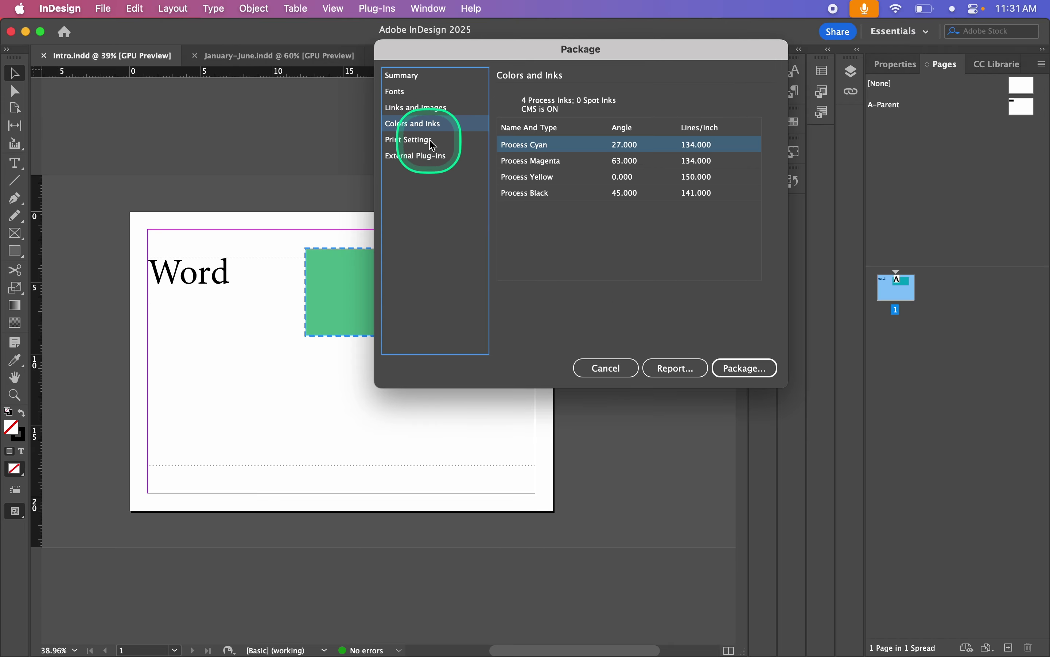
pyautogui.click(432, 140)
pyautogui.click(432, 157)
pyautogui.click(428, 78)
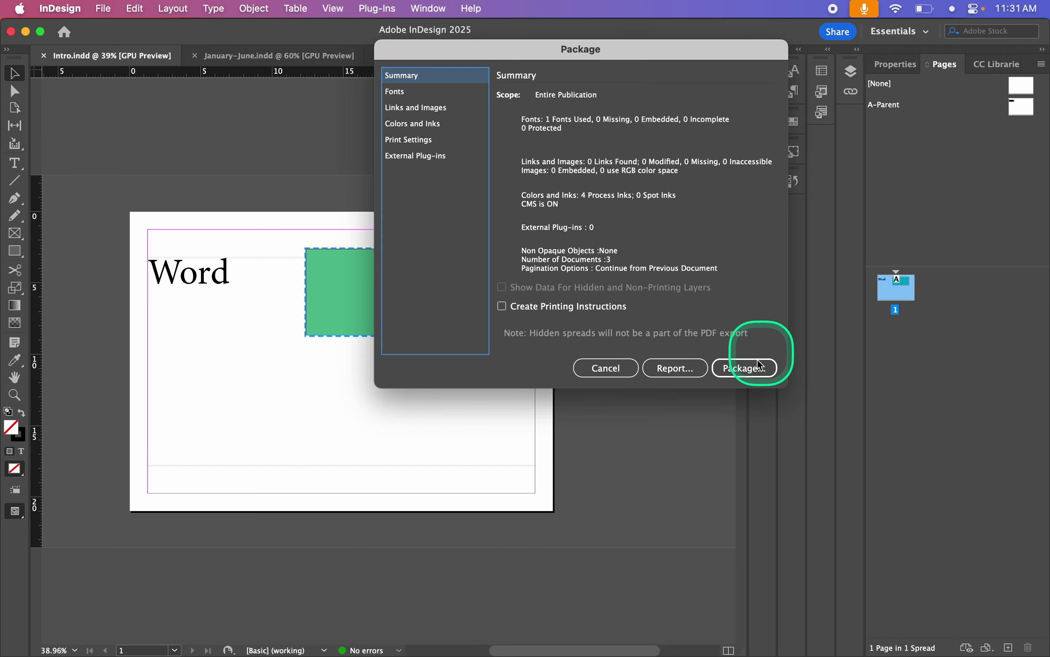
# - Package the book as Planner Folder in Book Tutorial, with fonts, linked graphics, IDML and a High Quality Print PDF included
pyautogui.click(746, 368)
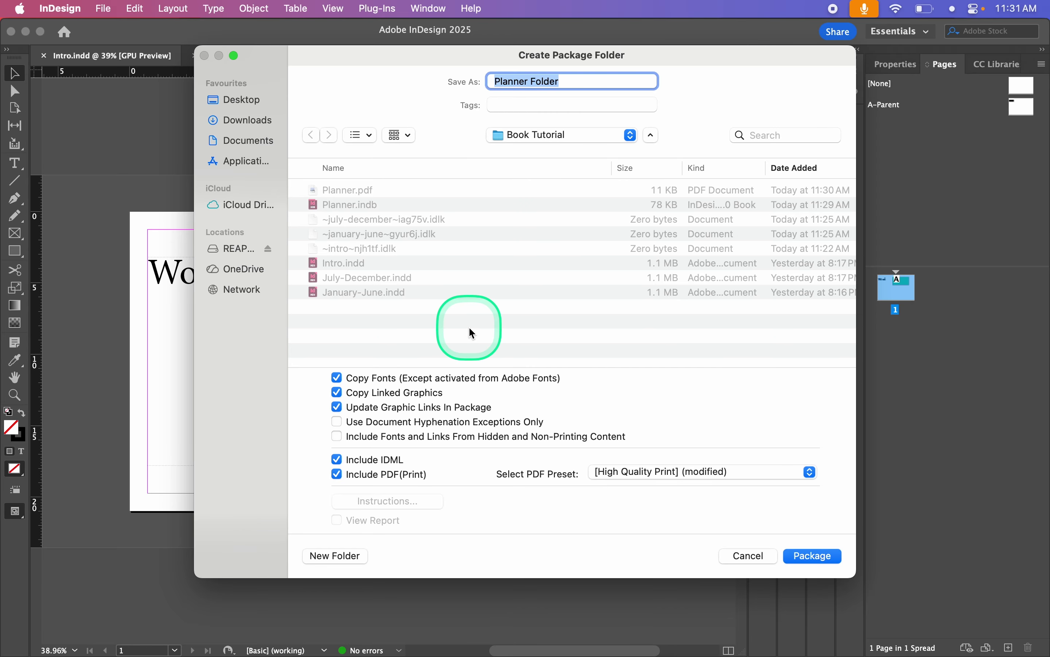
pyautogui.click(678, 357)
pyautogui.press('Return')
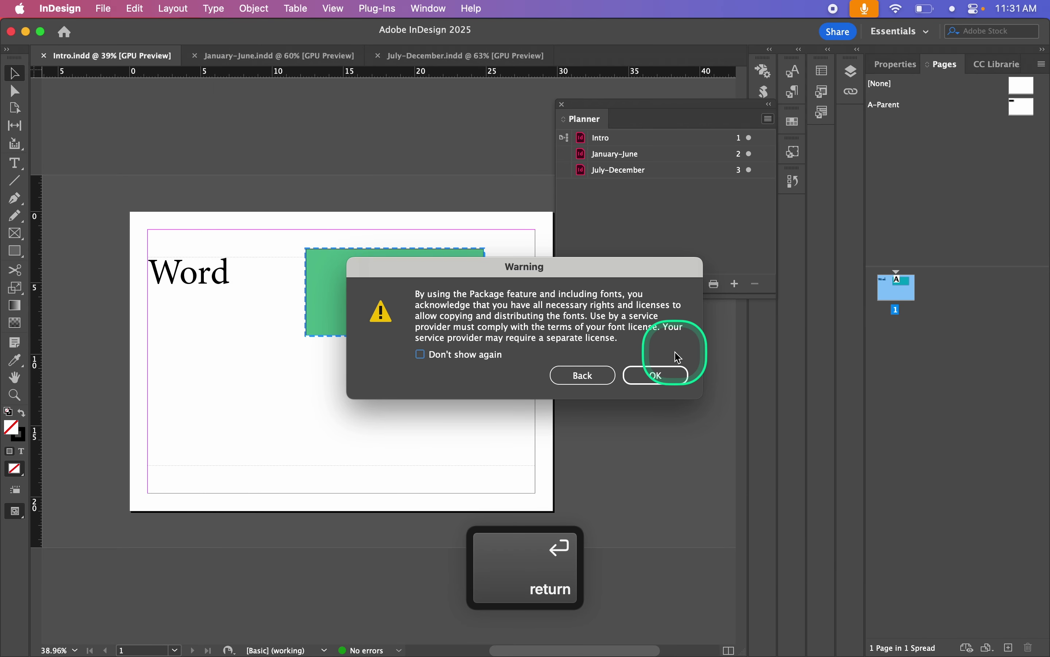
pyautogui.click(656, 376)
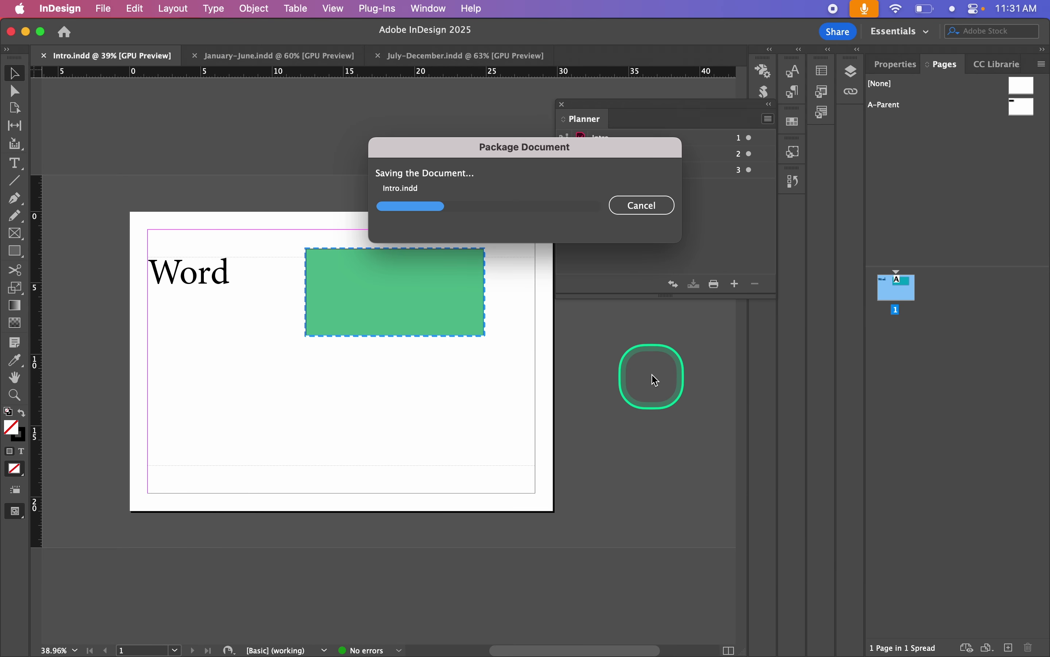
# - Switch to Finder, open the packaged Planner Folder and preview July-December.indd
pyautogui.moveTo(368, 644)
pyautogui.click(327, 629)
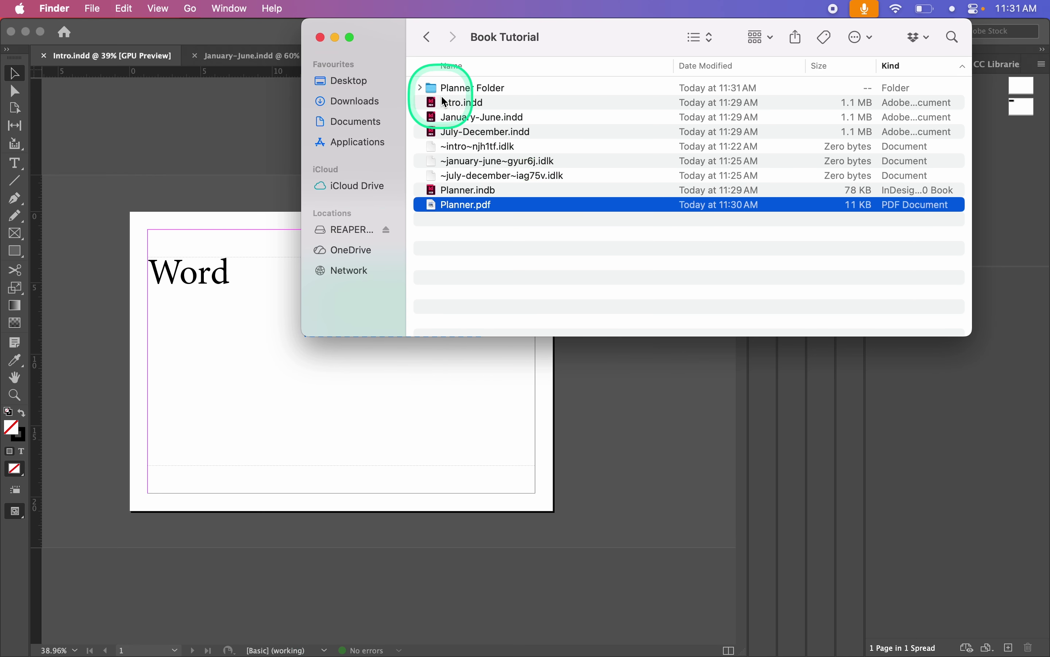
pyautogui.doubleClick(493, 90)
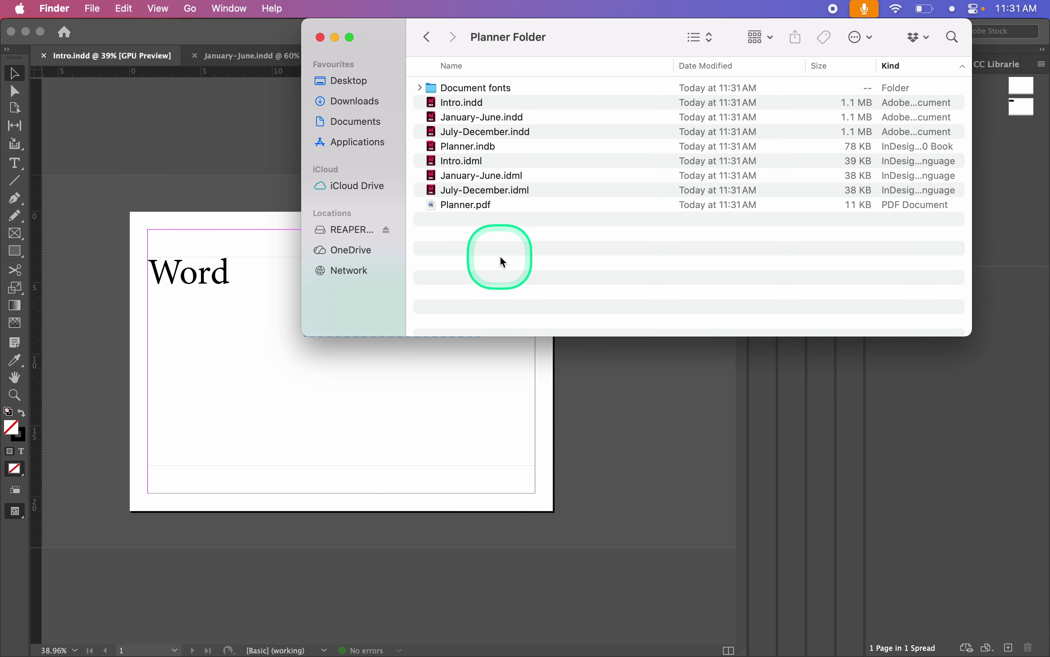
pyautogui.click(542, 131)
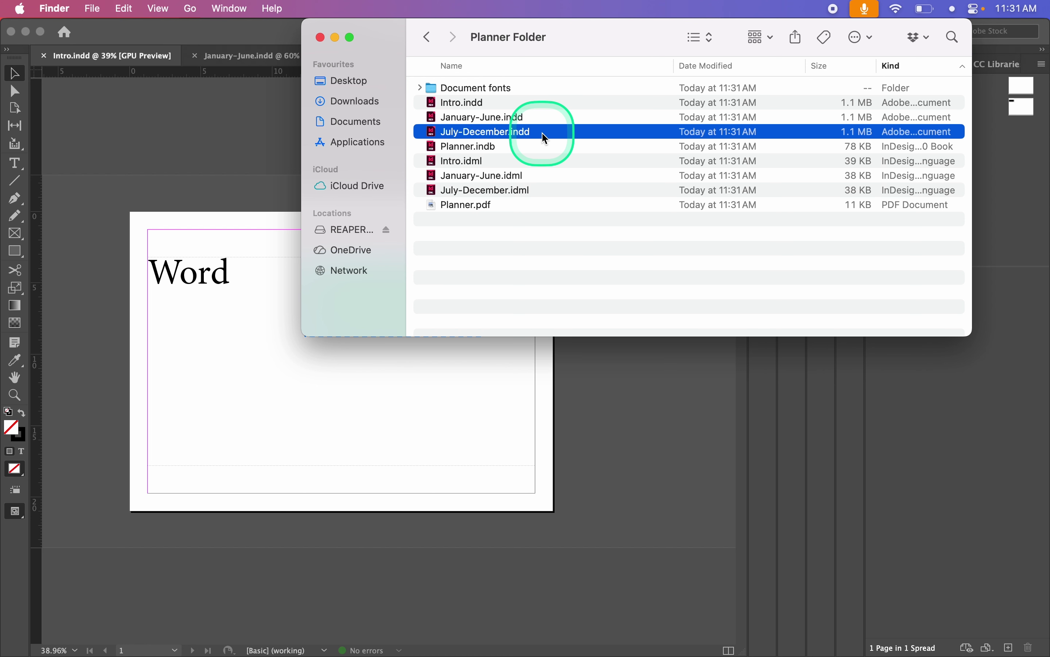
pyautogui.press('space')
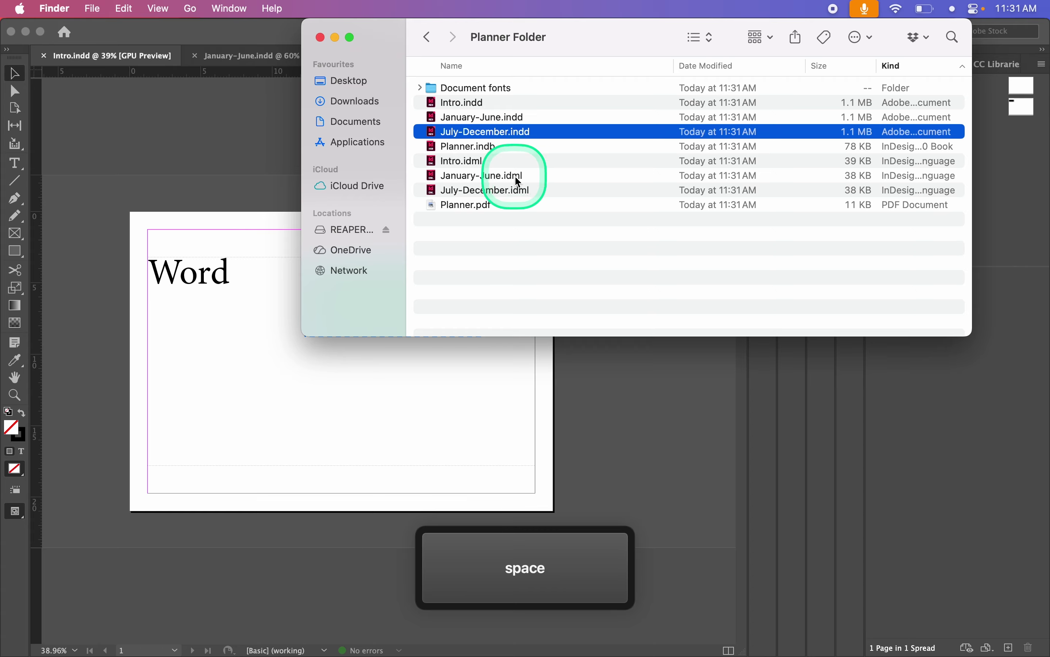
# - Preview the packaged January-June, July-December and Intro IDML files one after another
pyautogui.click(514, 175)
pyautogui.press('space')
pyautogui.press('space')
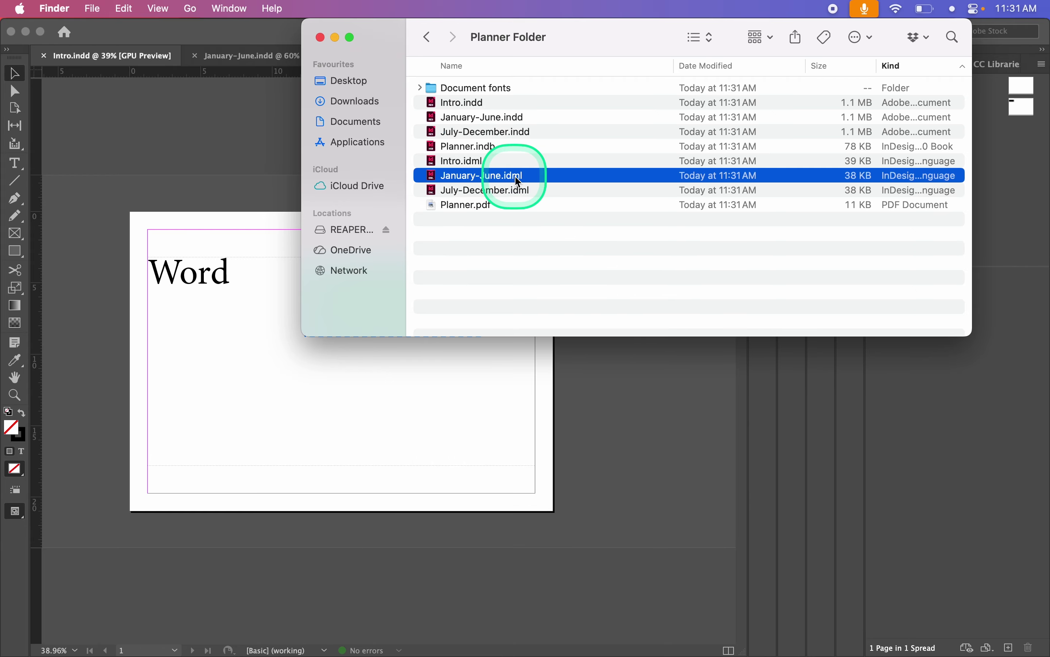
pyautogui.click(534, 190)
pyautogui.press('space')
pyautogui.press('space')
pyautogui.click(489, 162)
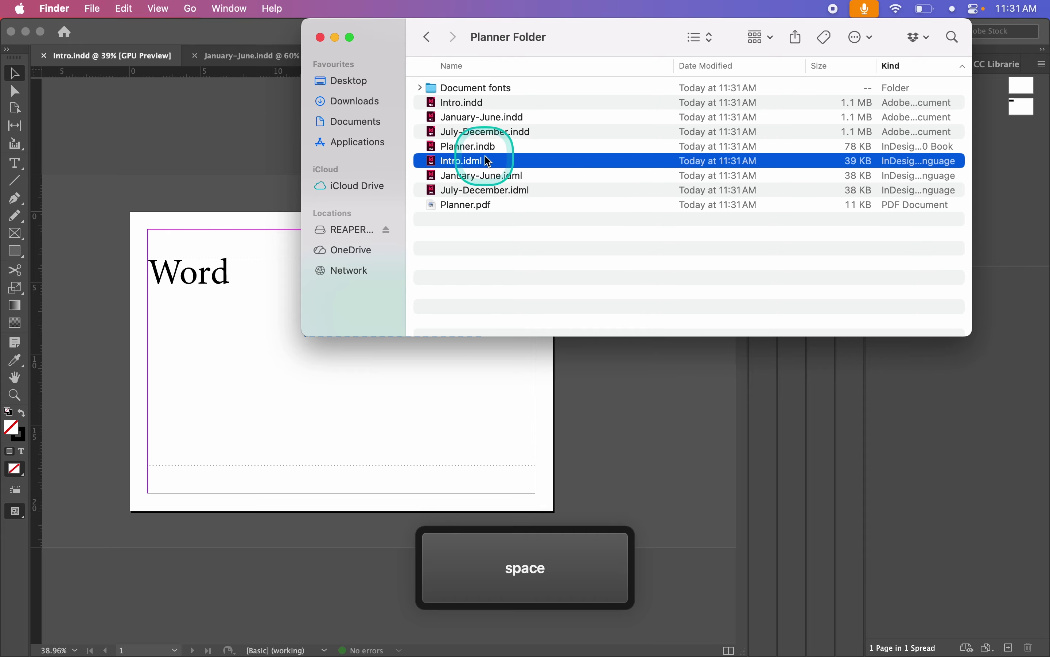
pyautogui.press('space')
pyautogui.press('space')
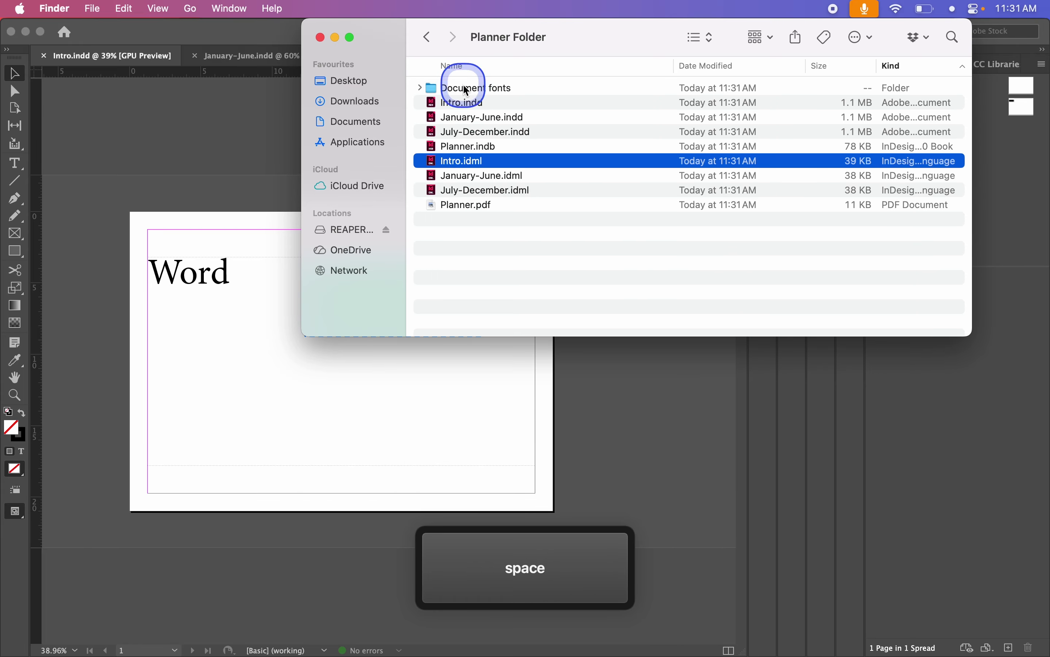
# - Open the package's Document fonts folder and preview MinionPro-Regular.otf
pyautogui.doubleClick(467, 91)
pyautogui.click(529, 109)
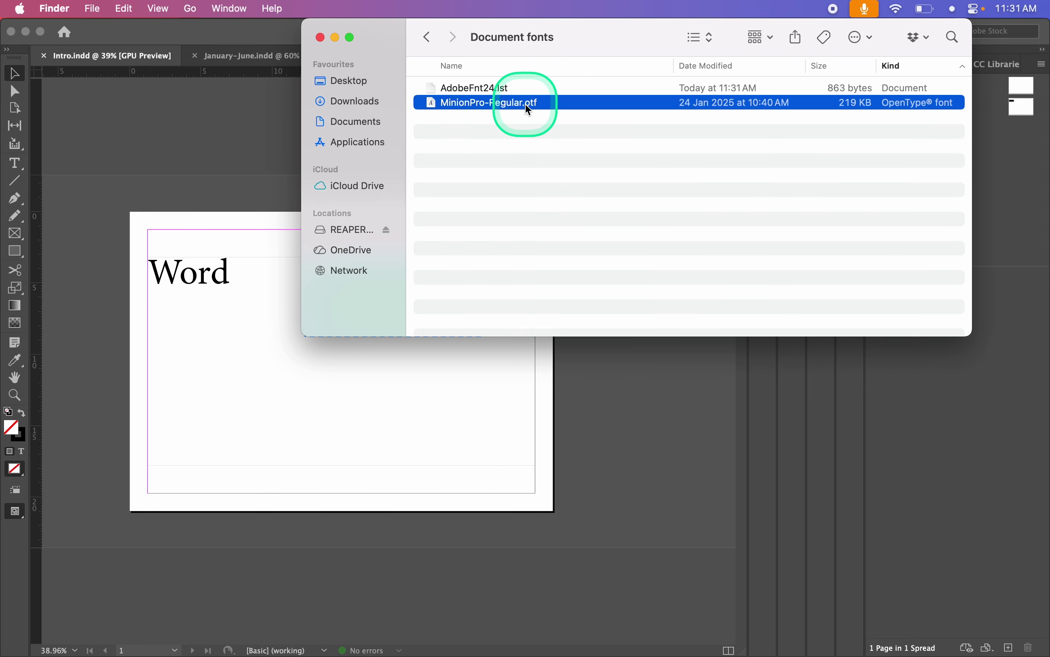
pyautogui.press('space')
pyautogui.press('space')
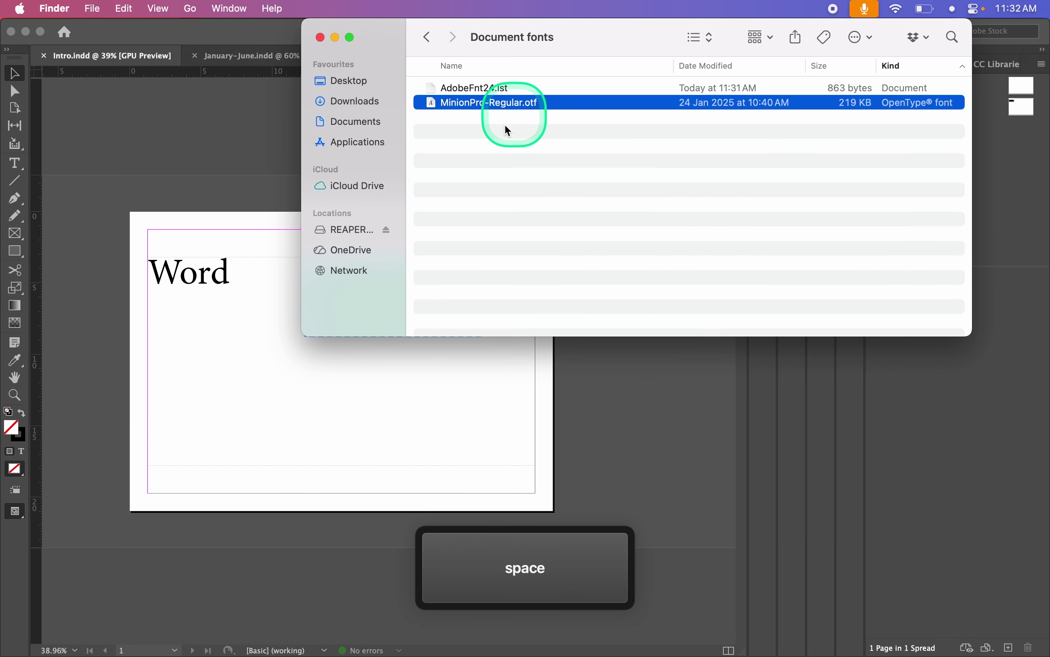
pyautogui.click(505, 123)
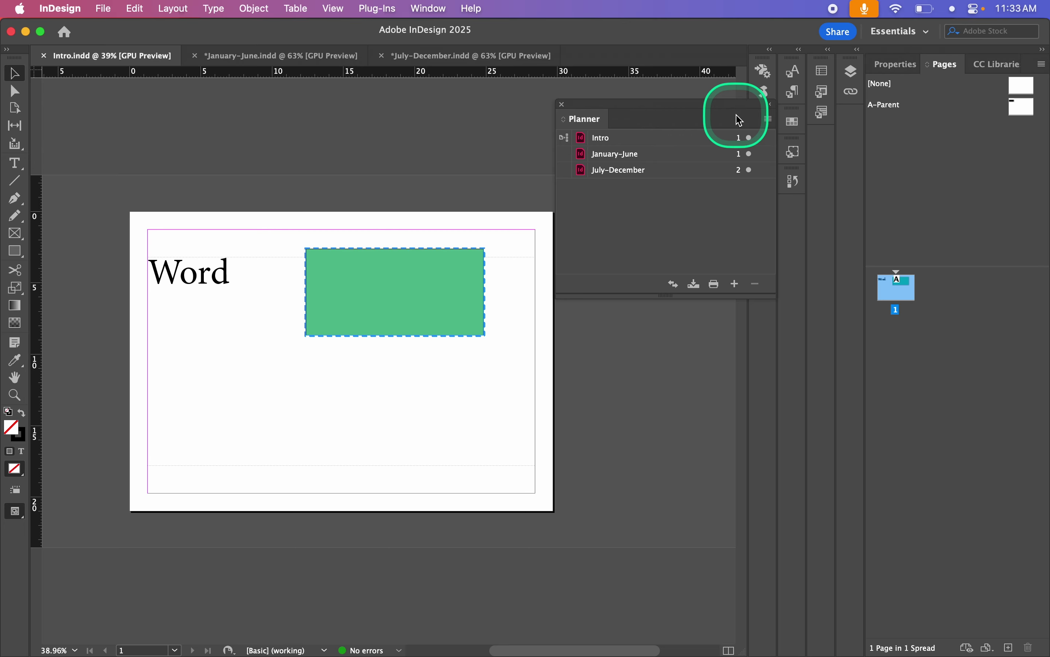